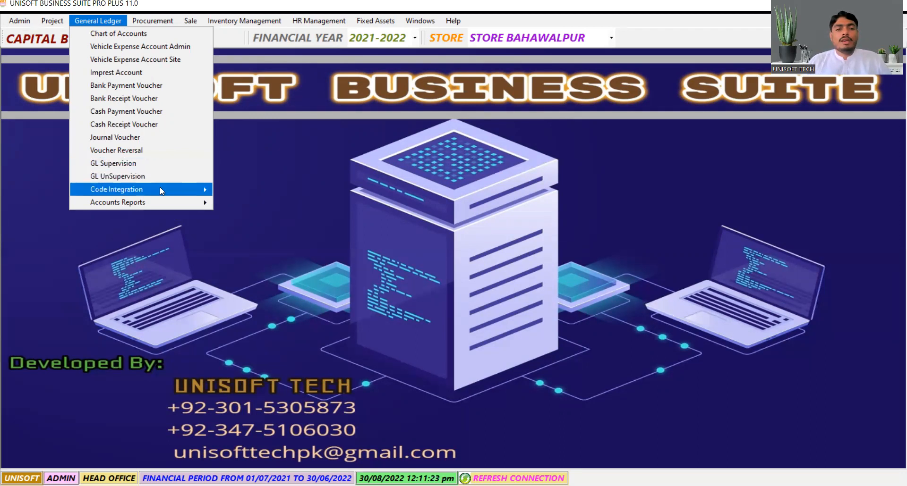
mouse_move(160, 189)
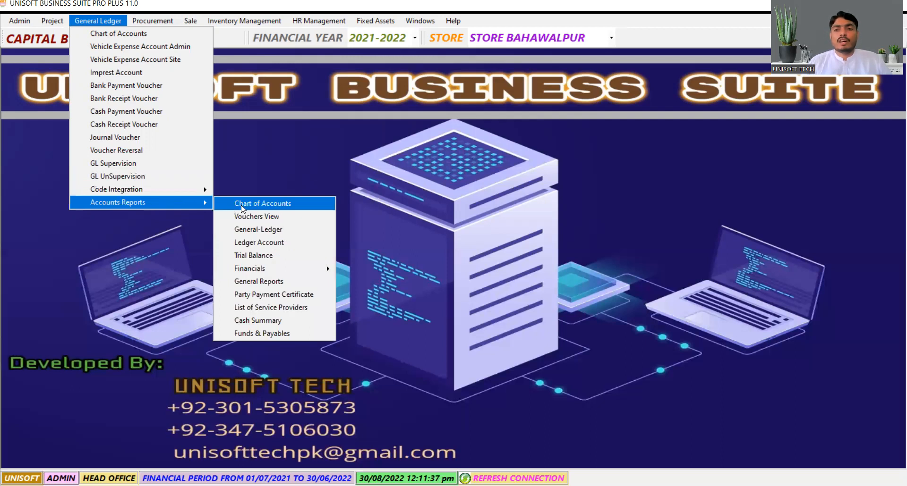
click(452, 206)
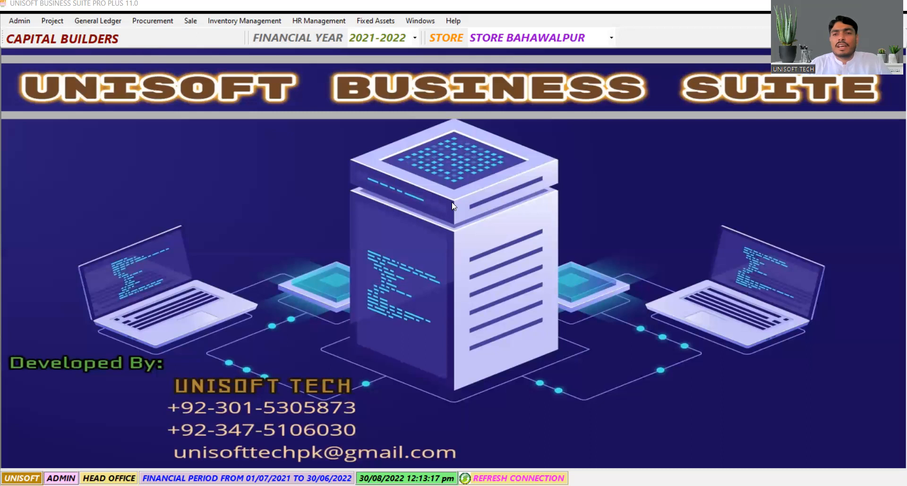
Open the Vouchers View report from the general ledger's accounts reports.
click(95, 21)
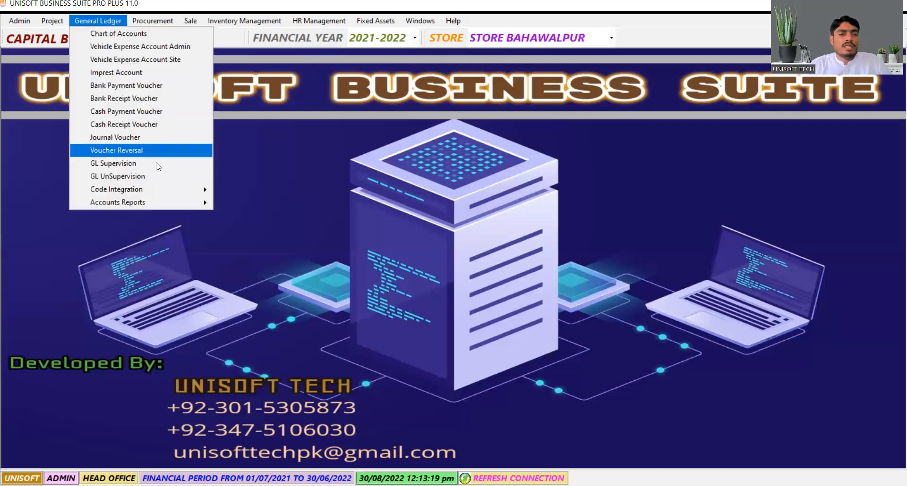
mouse_move(153, 206)
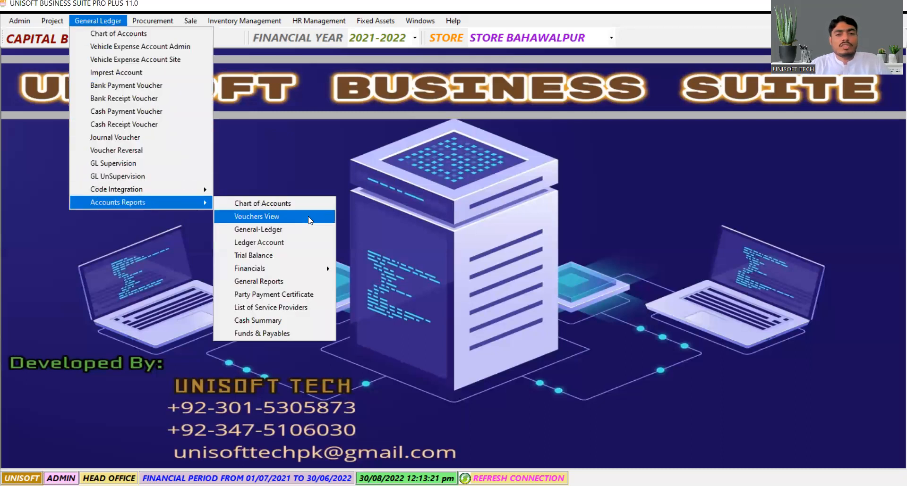
key(Return)
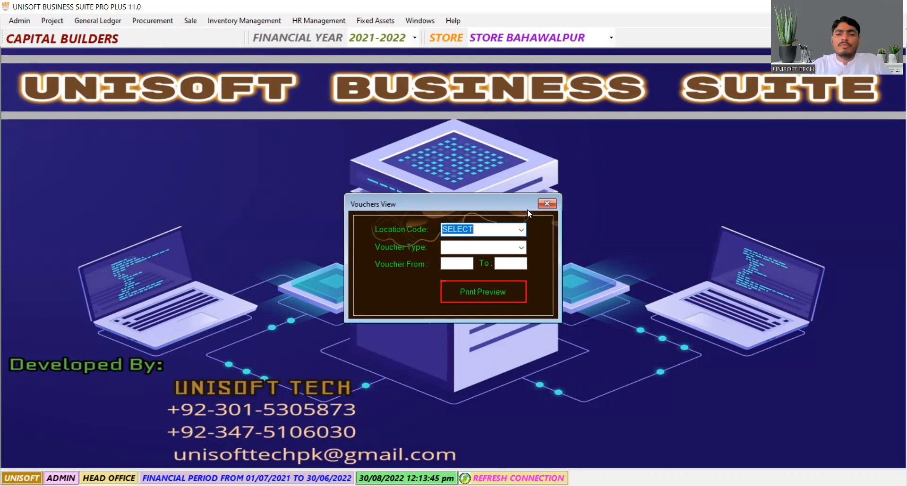
Open the Bank Payment Voucher form and show the print preview of voucher 3109.
click(98, 21)
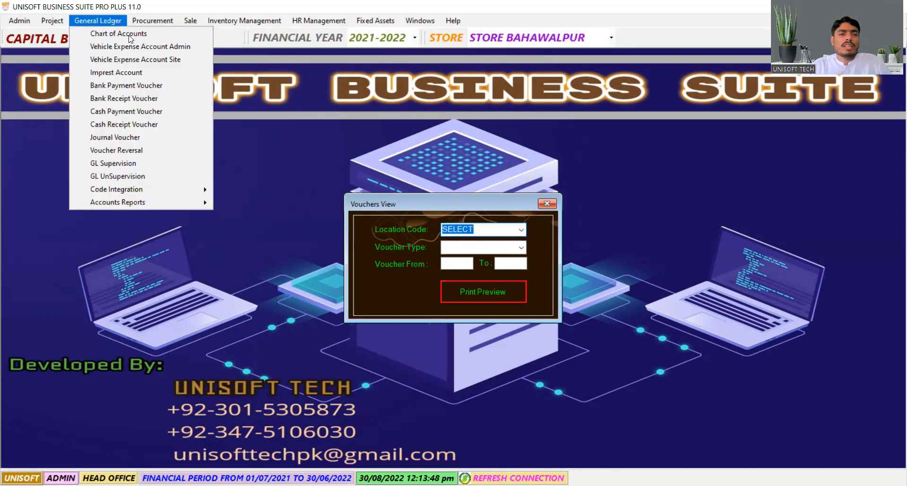
click(165, 85)
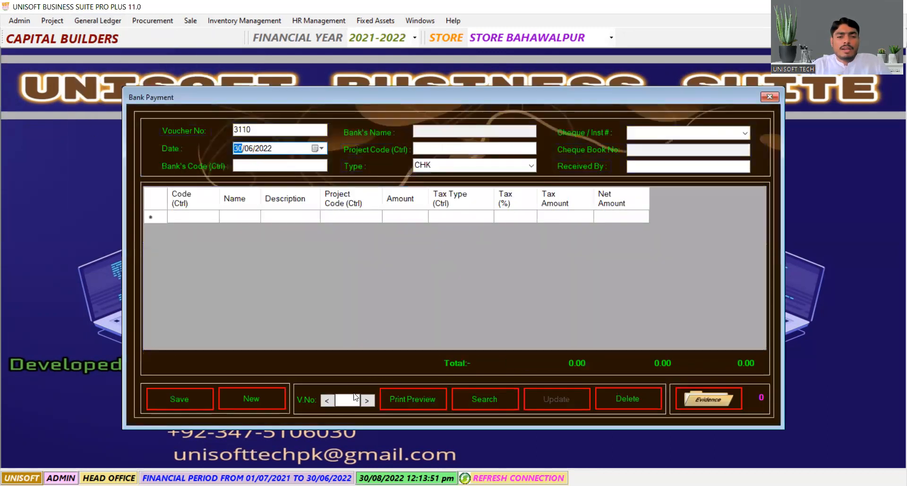
click(348, 400)
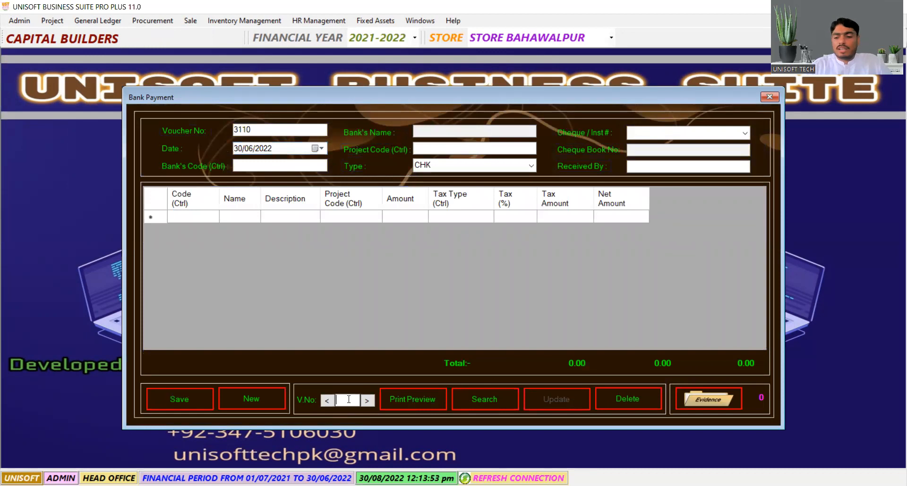
text(3109)
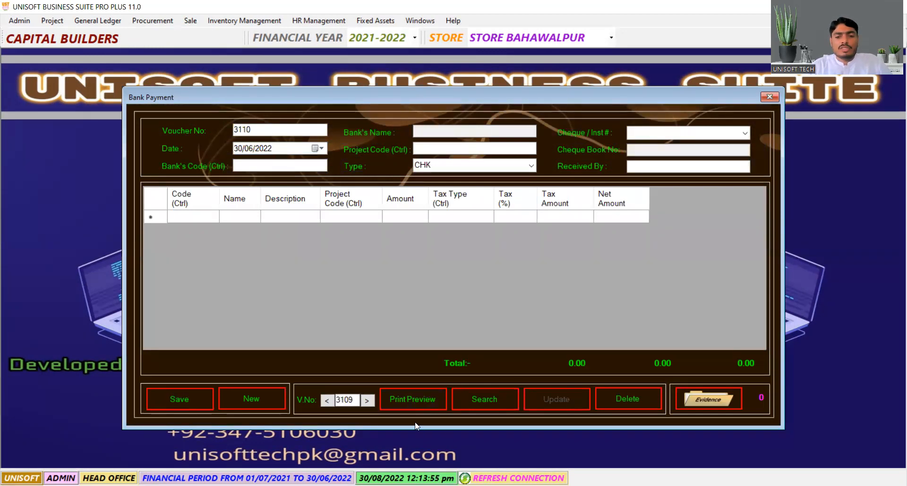
click(426, 398)
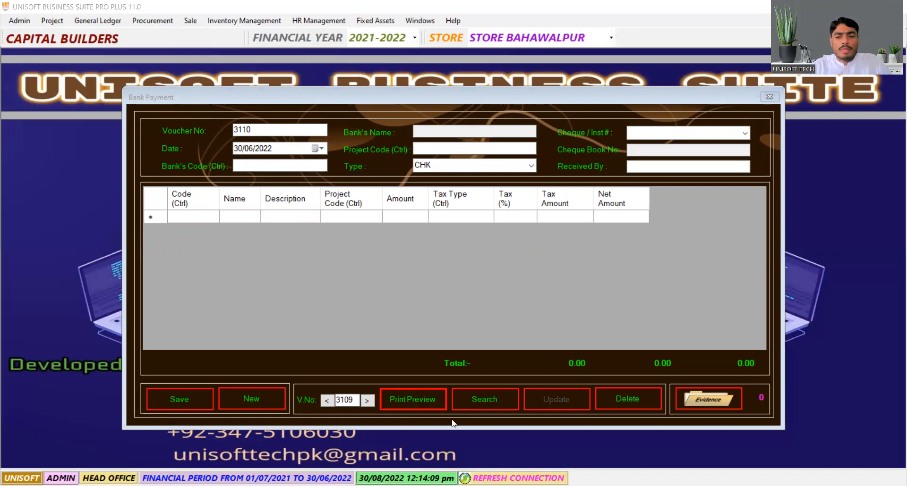
Return to the Vouchers View window and set the location code to HO and the voucher type to BPV.
click(419, 20)
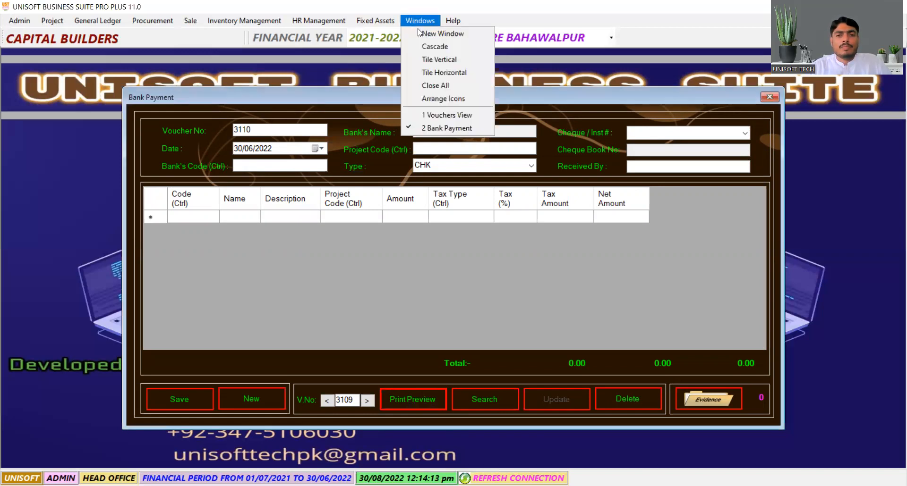
click(447, 115)
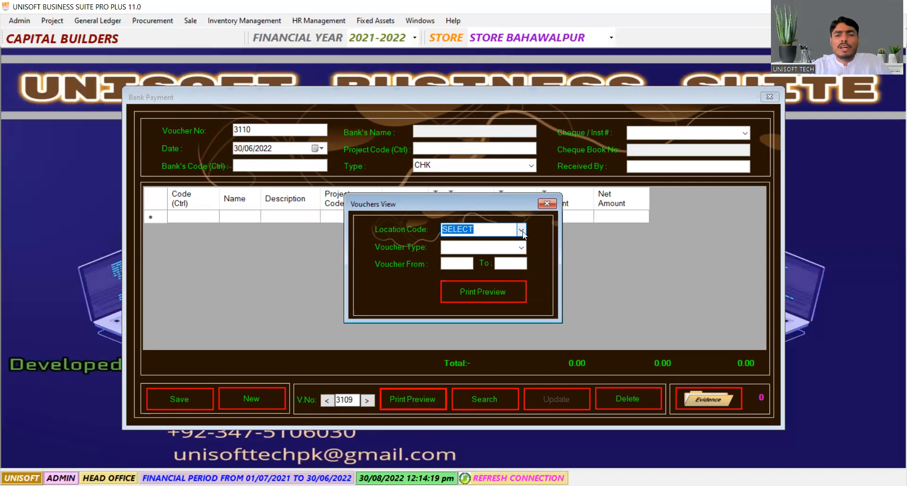
click(522, 230)
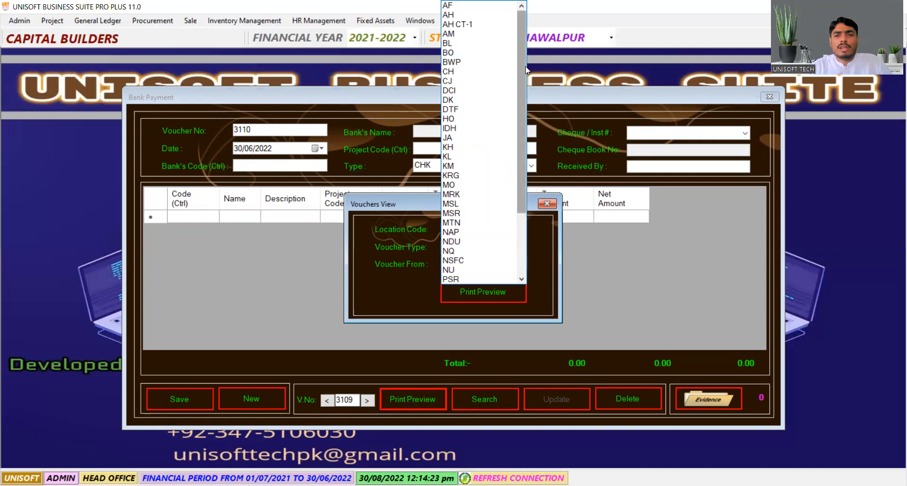
click(462, 119)
click(520, 249)
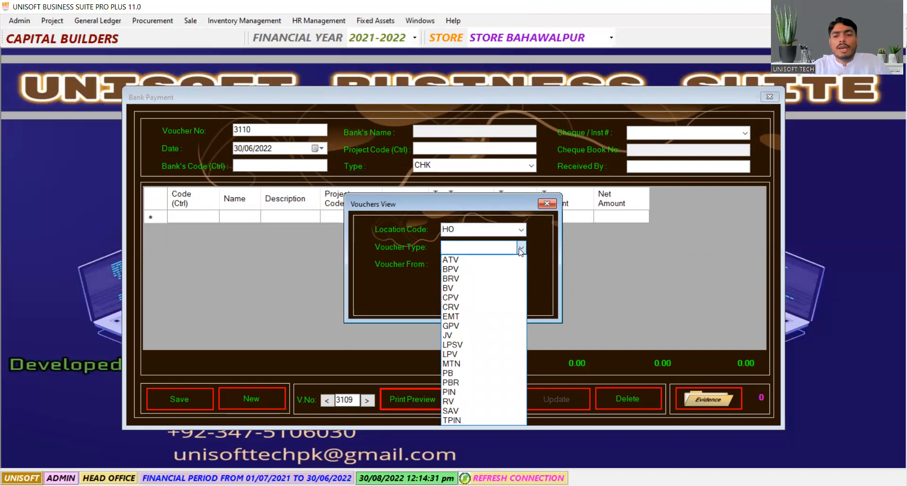
click(471, 269)
Set the voucher range from 3109 to 3109 and generate the print preview.
click(447, 261)
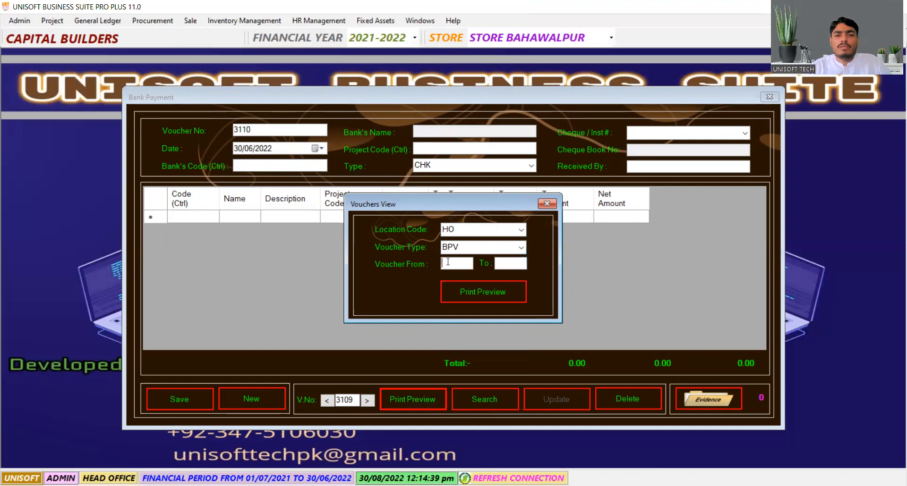
text(3109)
key(Tab)
text(310)
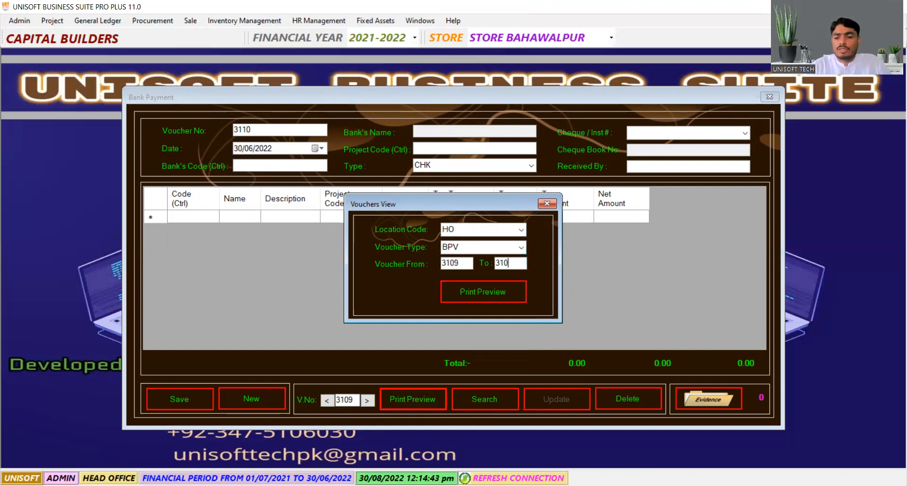
text(9)
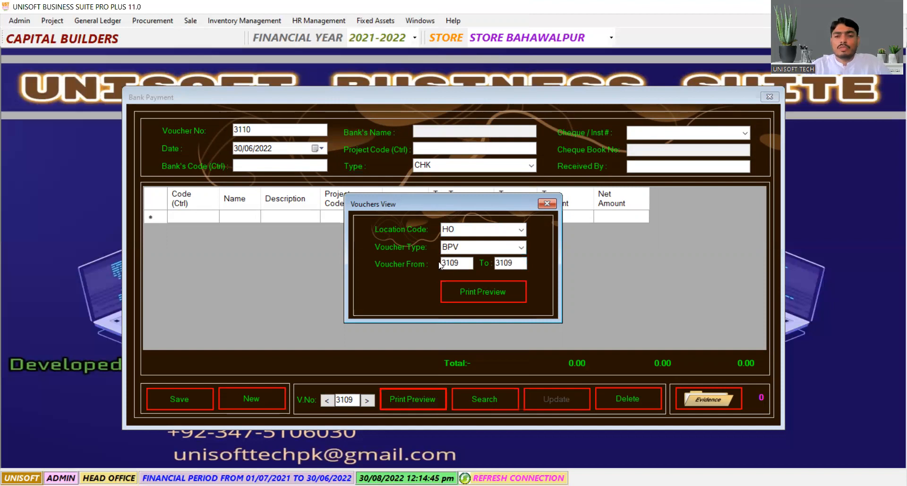
click(477, 299)
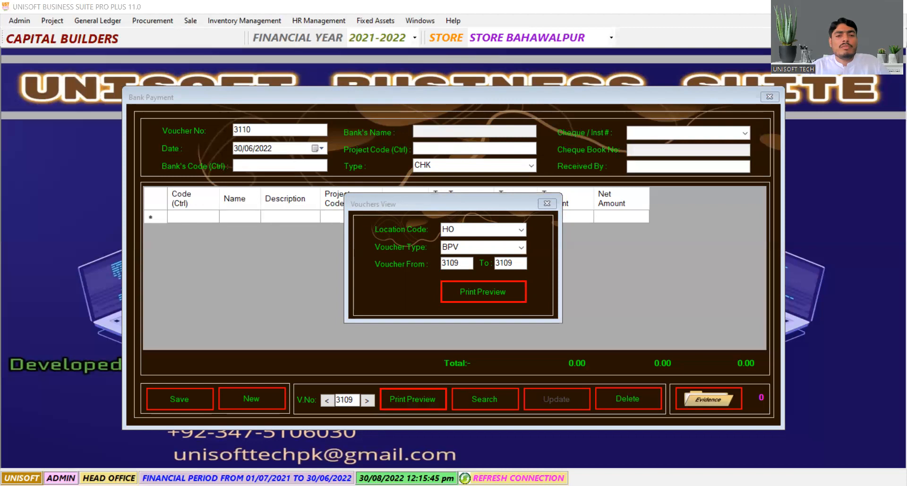
Choose PDF (*.pdf) as the export file format for the previewed voucher report.
click(262, 252)
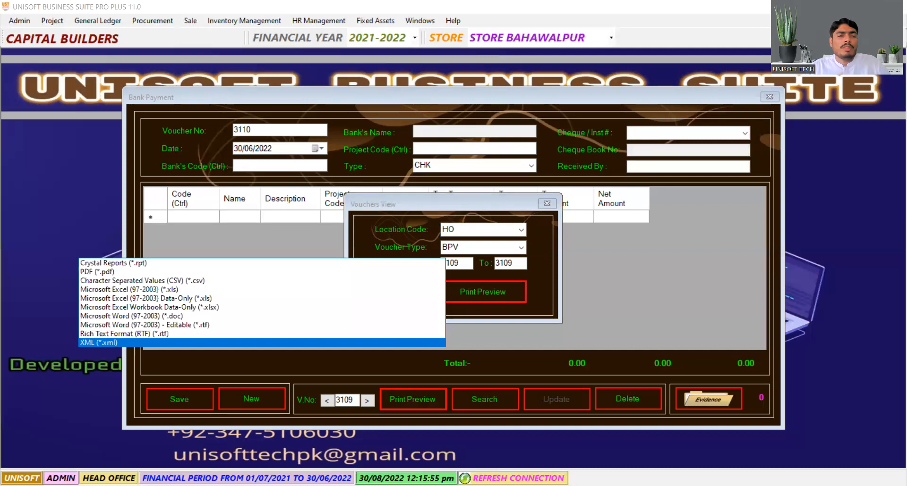
click(98, 272)
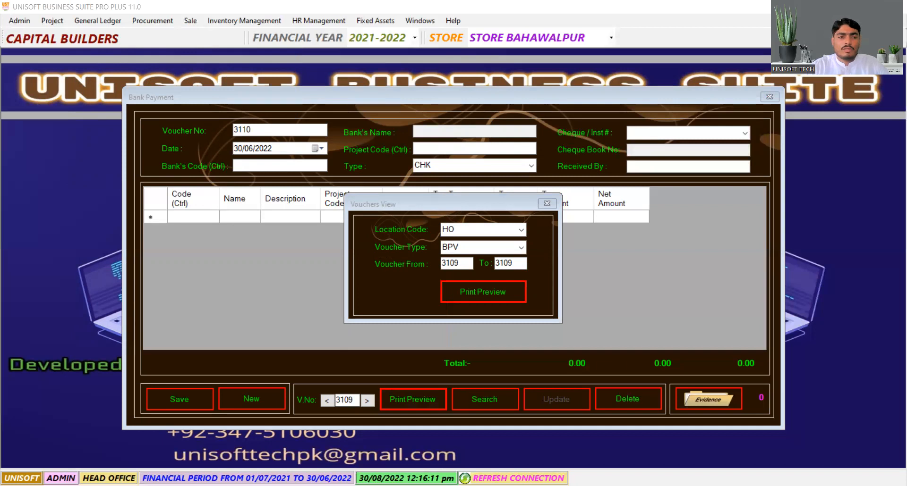
click(263, 251)
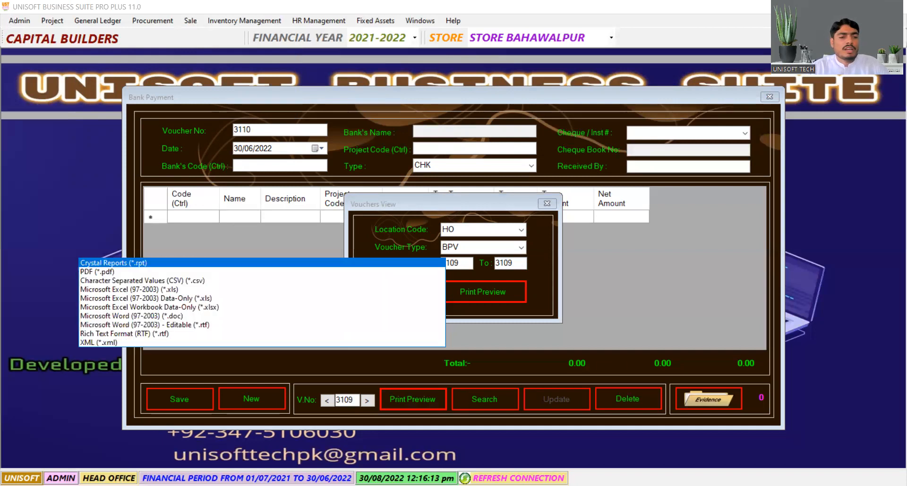
click(262, 271)
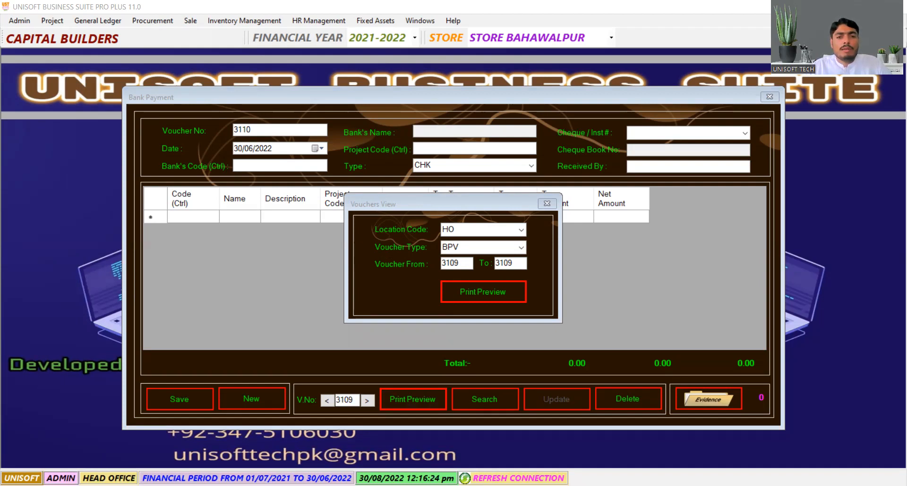
Close the Vouchers View and Bank Payment windows.
click(547, 203)
drag(625, 94, 507, 107)
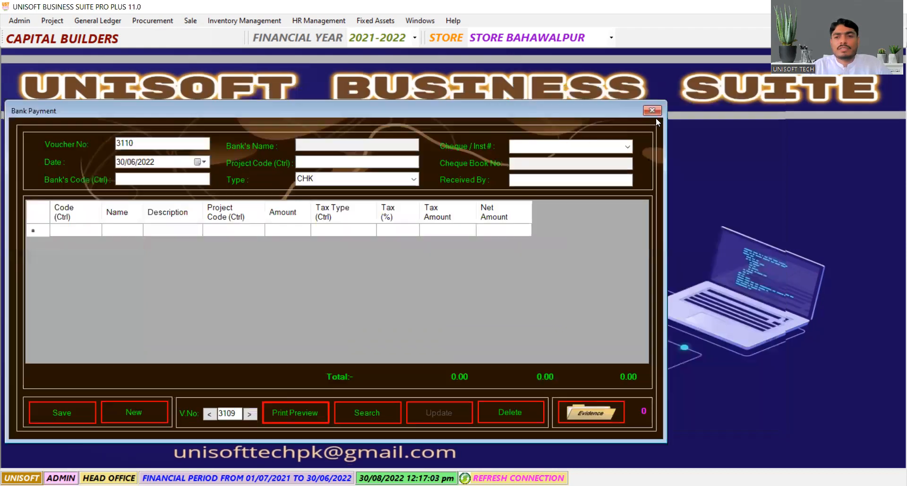
click(653, 113)
Open the General-Ledger accounts report and look up Head Office (HO) as its location code.
click(97, 20)
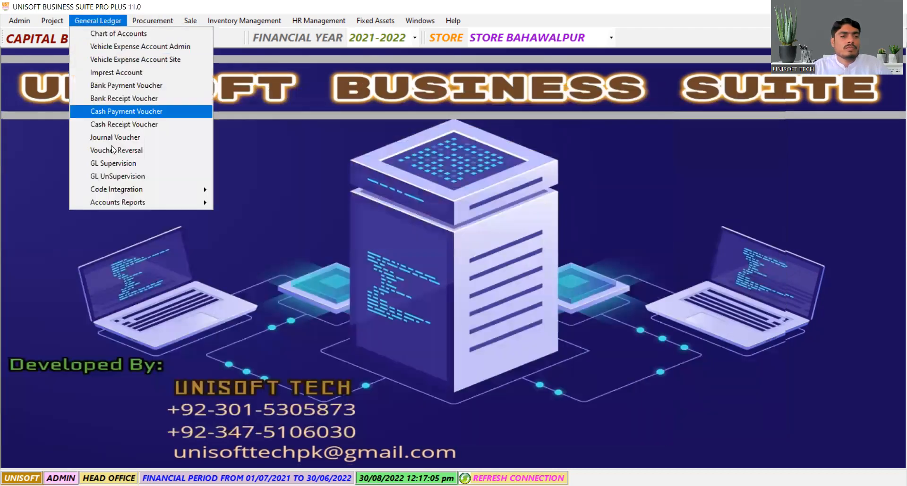
mouse_move(118, 202)
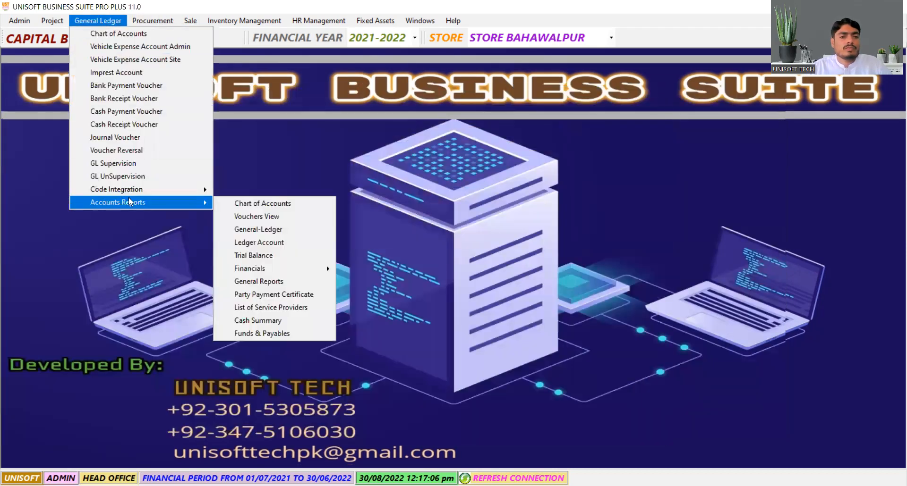
click(298, 227)
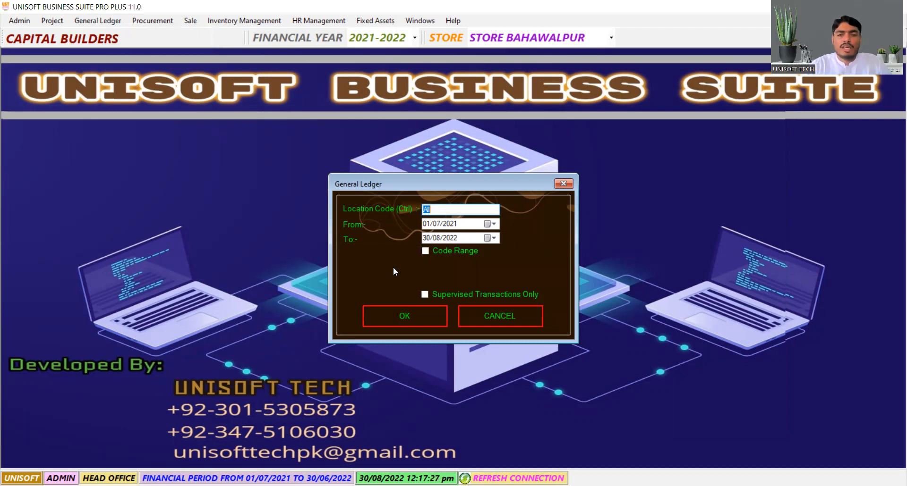
key(ctrl)
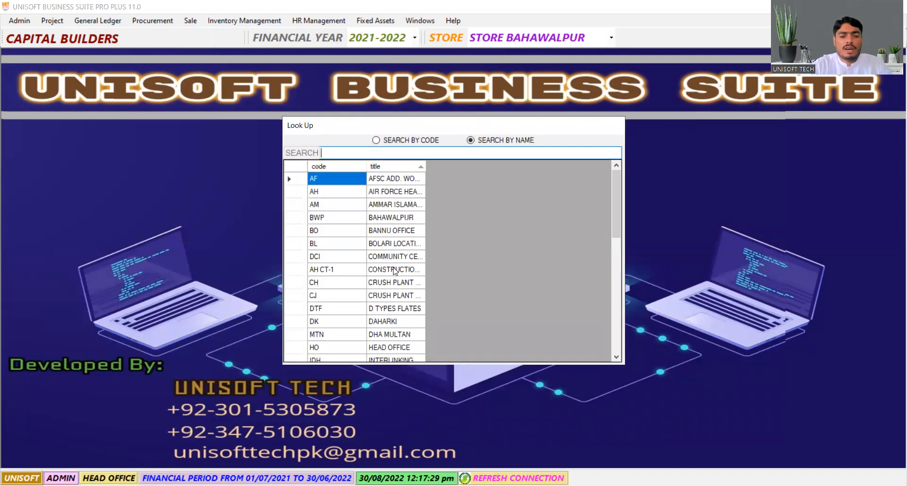
text(hea)
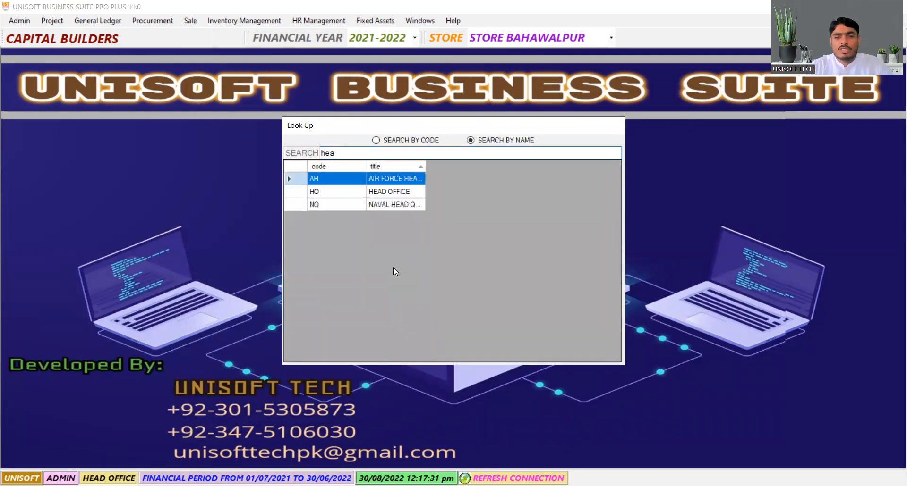
key(Down)
key(Return)
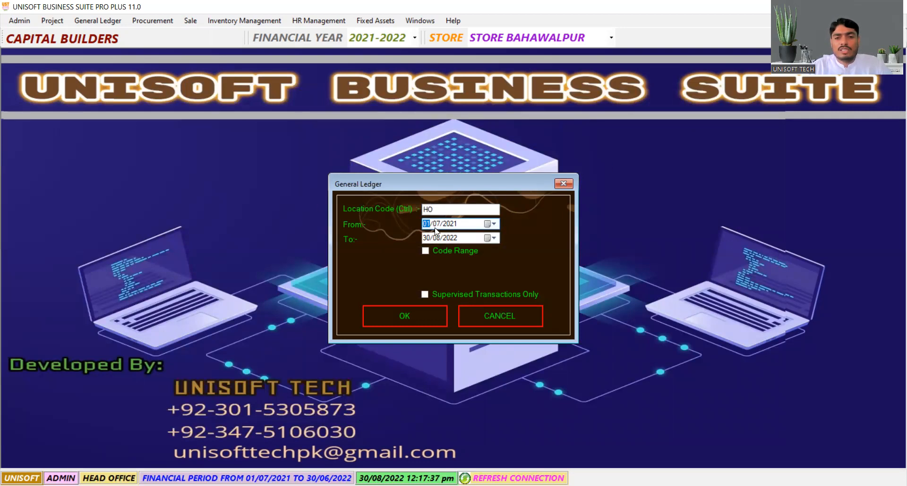
Set the General Ledger report's From date to 30/06/2022.
text(1)
key(Right)
text(6)
key(Right)
key(Left)
key(Left)
text(30)
key(Right)
key(Right)
text(2022)
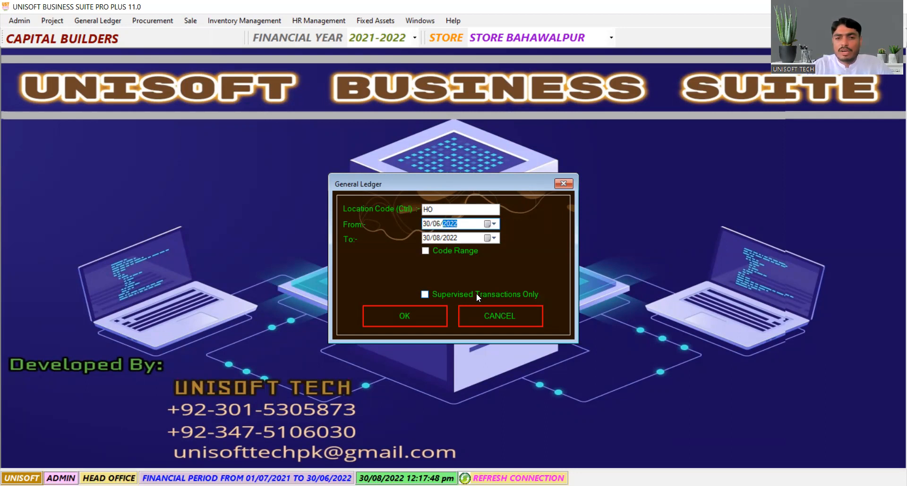
Set the General Ledger report's To date to 30/06/2022.
key(Tab)
key(Right)
text(6)
key(Right)
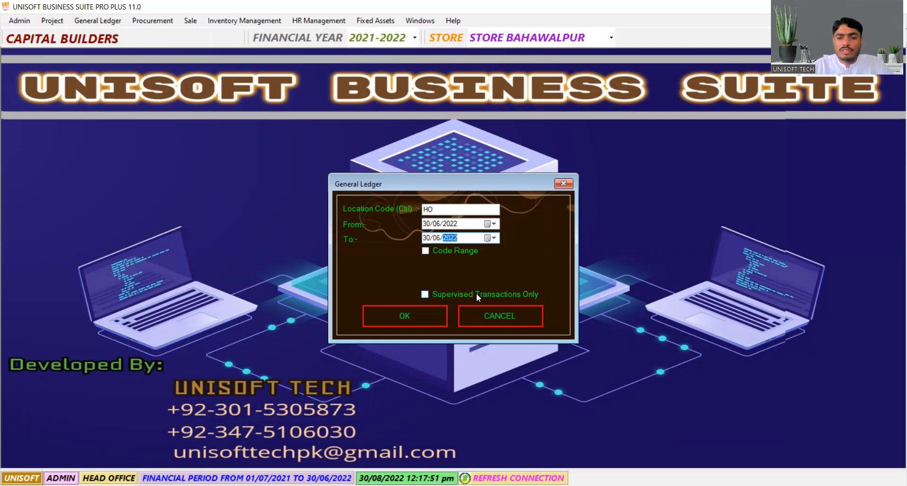
click(424, 294)
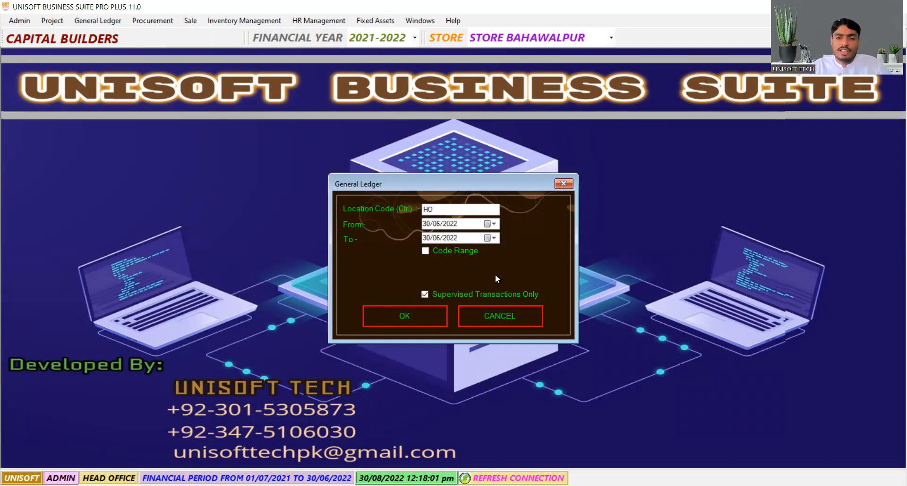
click(425, 295)
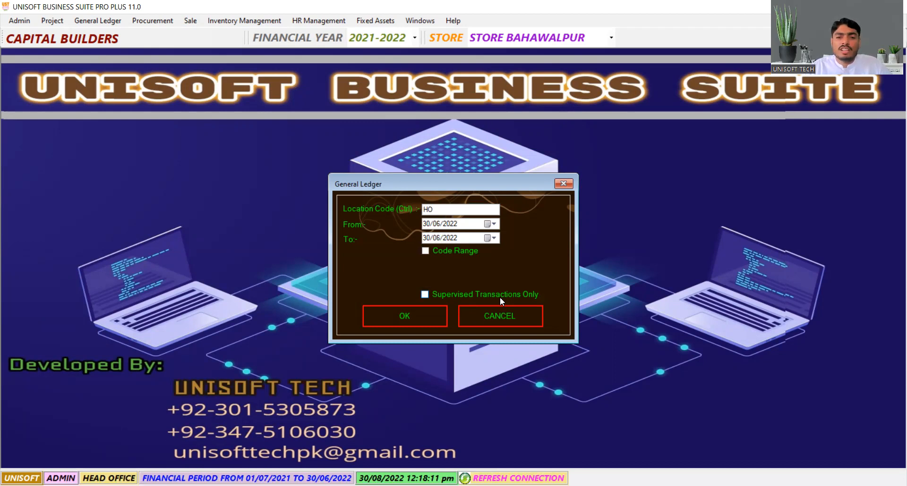
click(425, 252)
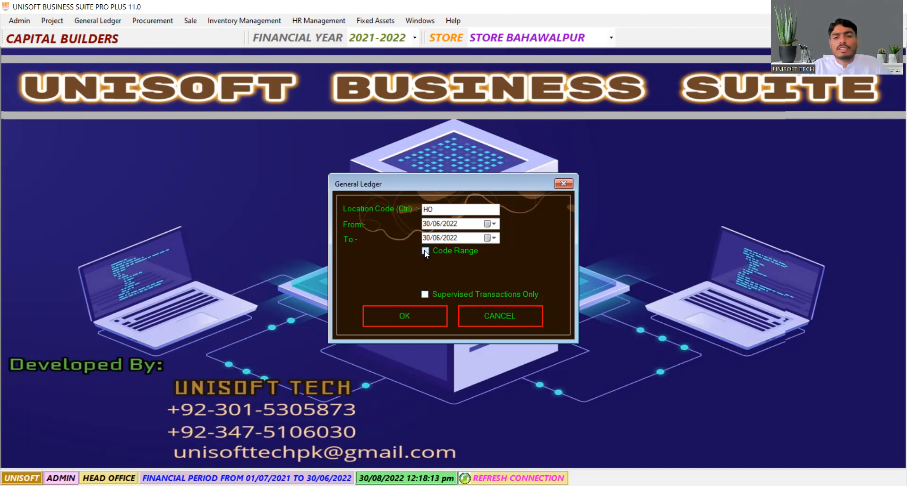
click(436, 262)
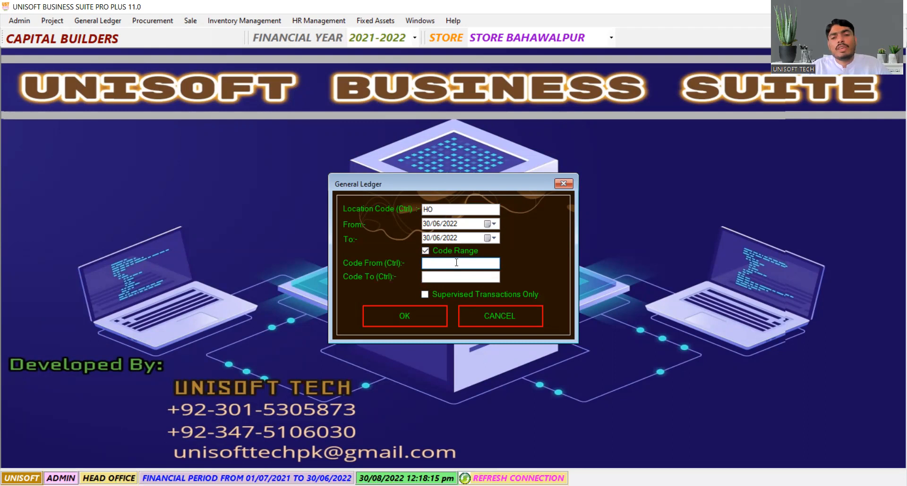
click(394, 316)
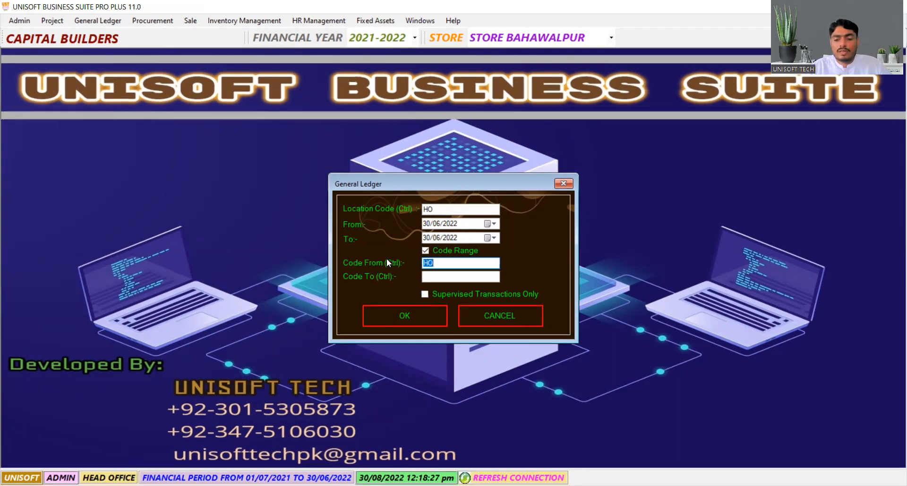
click(420, 251)
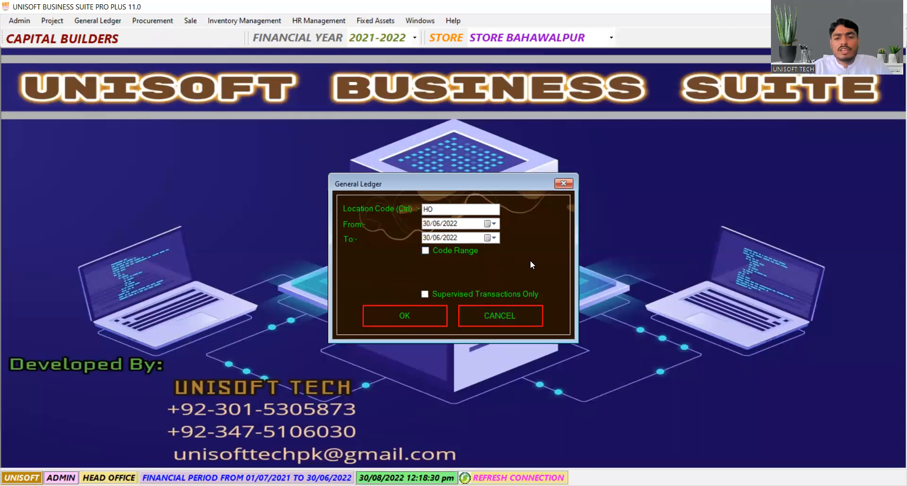
Run the General Ledger report for Head Office and close its dialog.
click(389, 319)
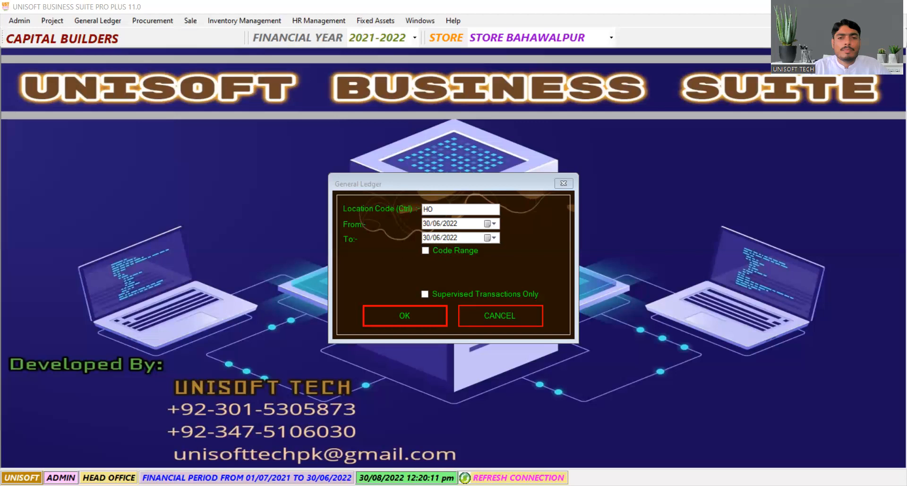
click(565, 184)
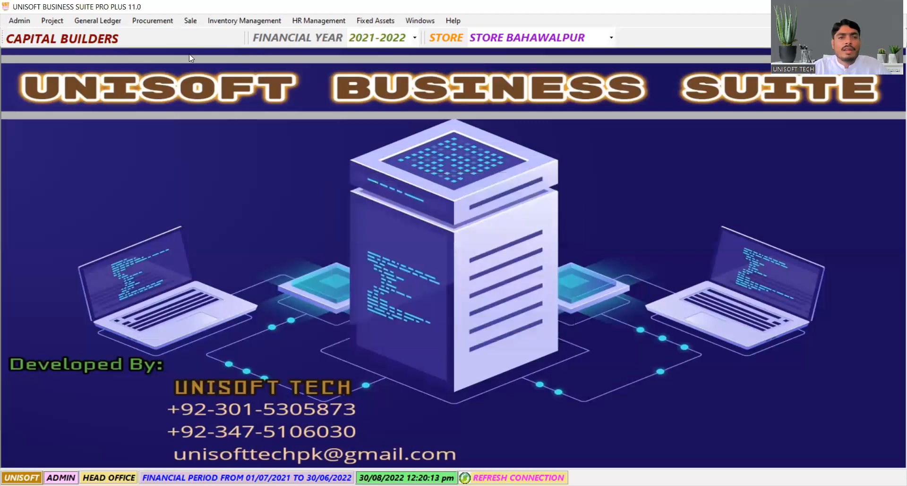
Open the Ledger Account report from the general ledger accounts reports.
click(110, 24)
mouse_move(129, 202)
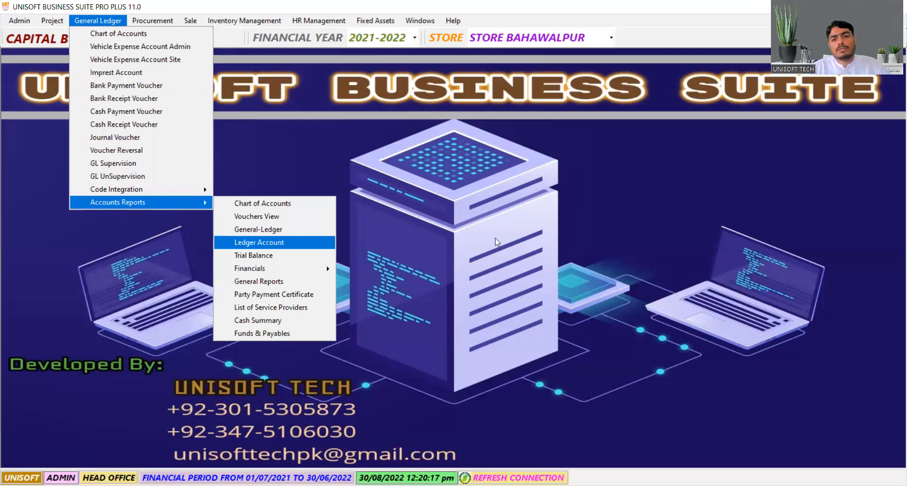
click(303, 246)
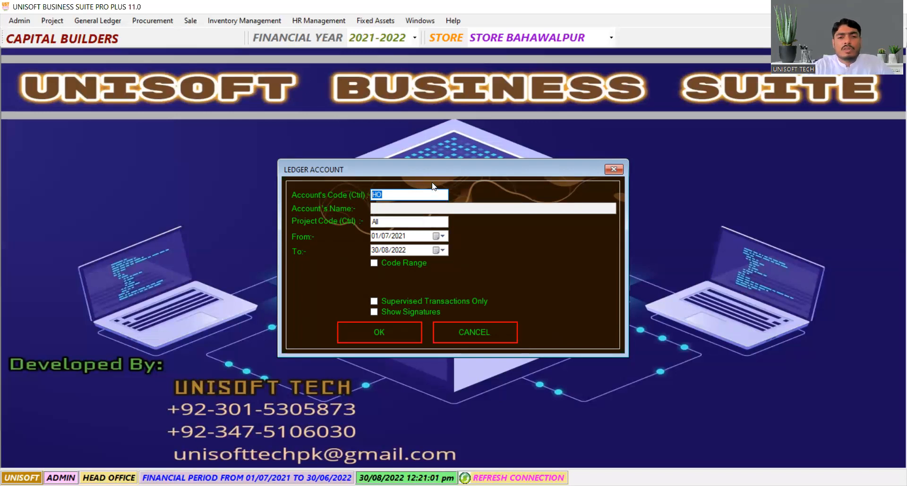
Search the account lookup by code for 3000 and examine the matching accounts.
key(ctrl)
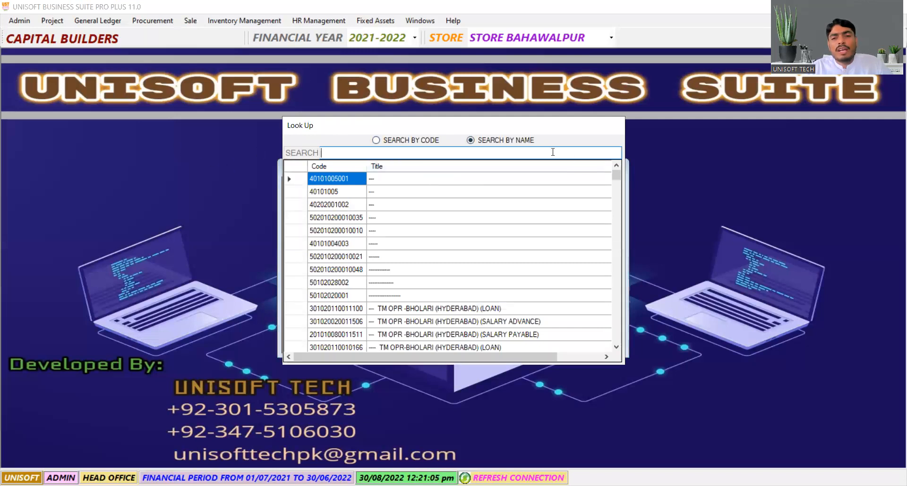
click(409, 141)
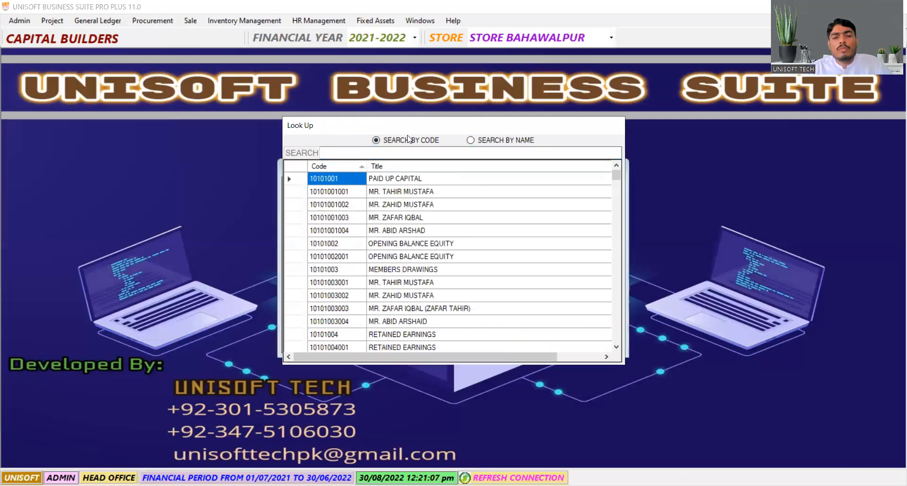
click(378, 150)
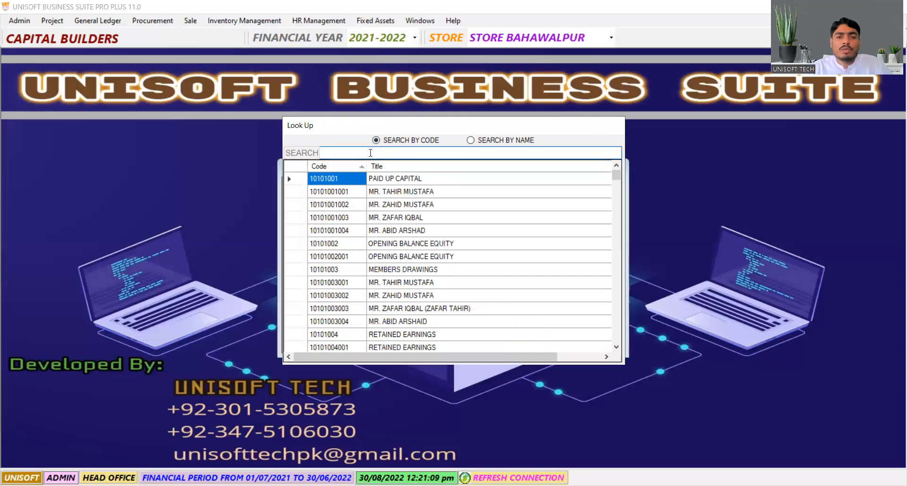
text(3000)
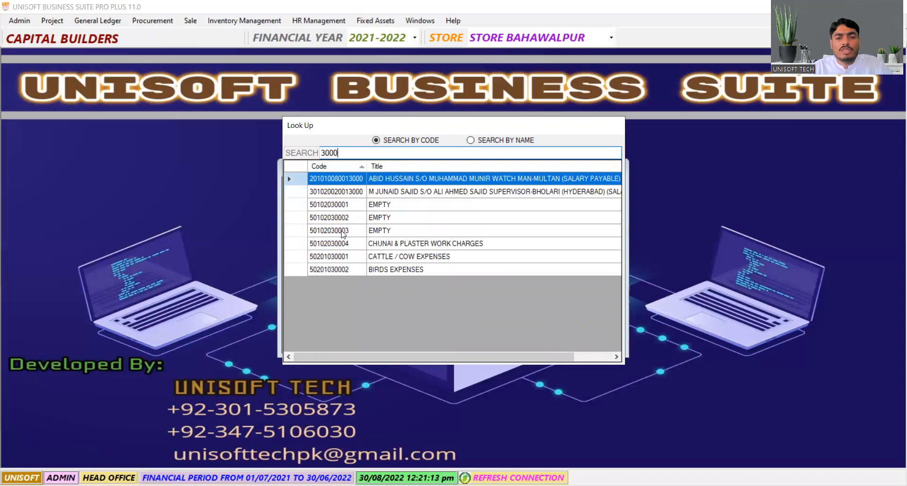
click(336, 205)
click(331, 221)
click(326, 242)
click(334, 232)
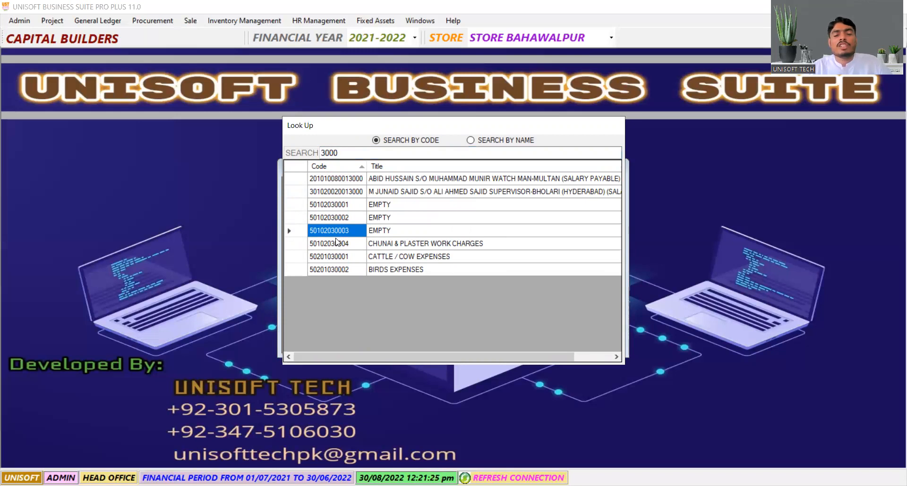
Search the account lookup by name for "bes" and choose Bestway Cement Limited for the ledger, keeping the project and dates.
click(524, 140)
drag(406, 154, 274, 148)
key(BackSpace)
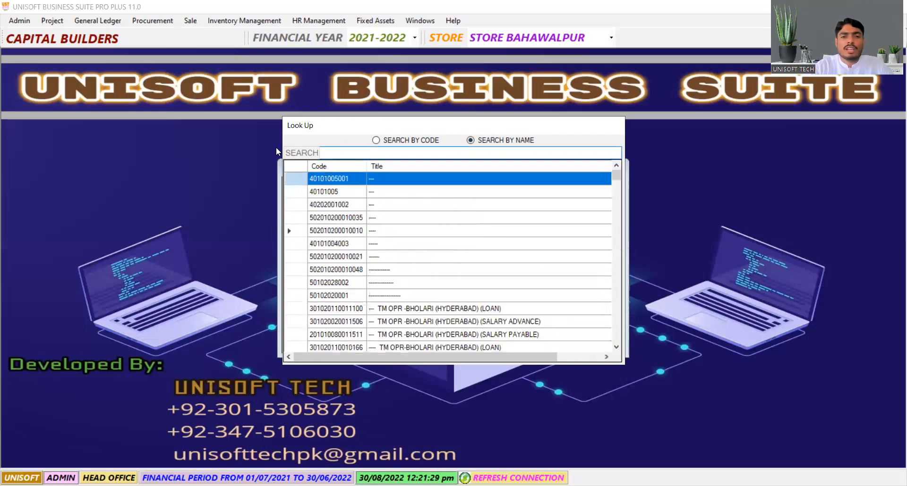
text(bes)
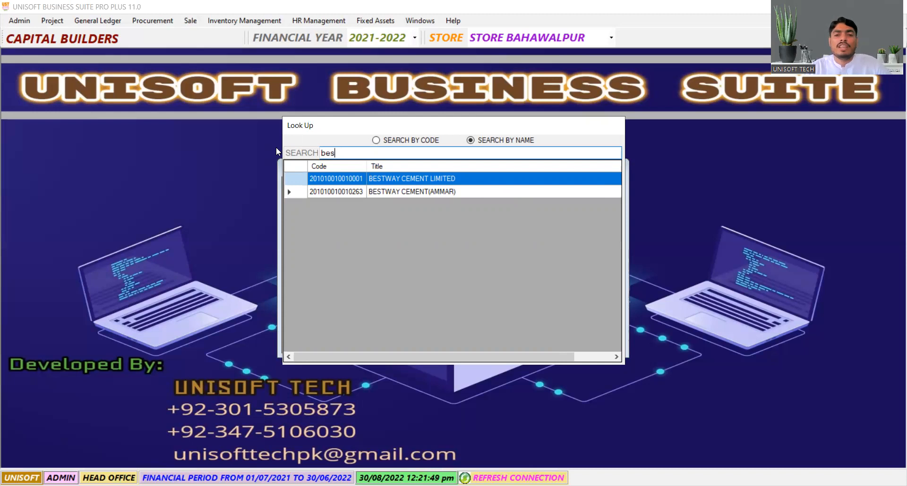
key(Return)
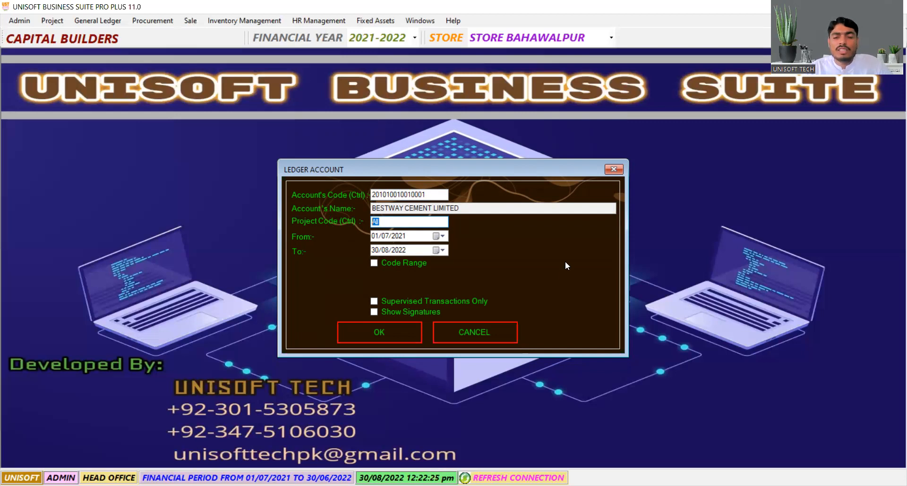
key(Return)
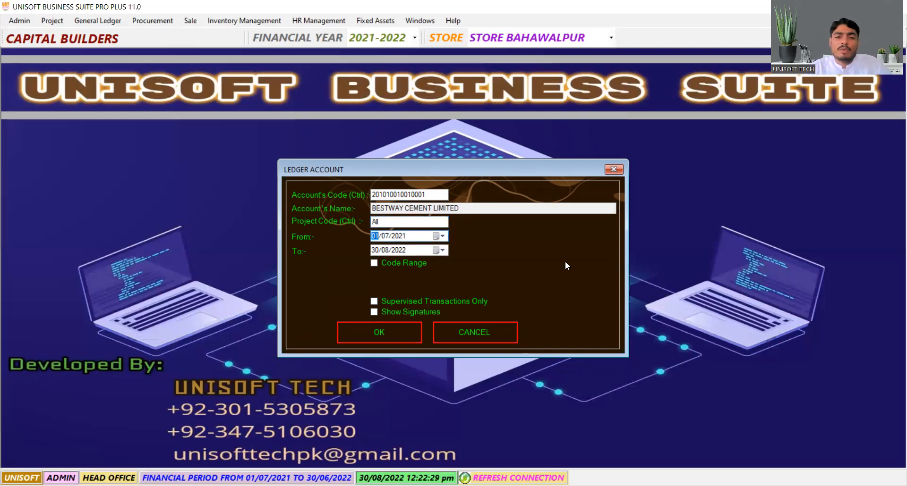
click(378, 252)
key(Tab)
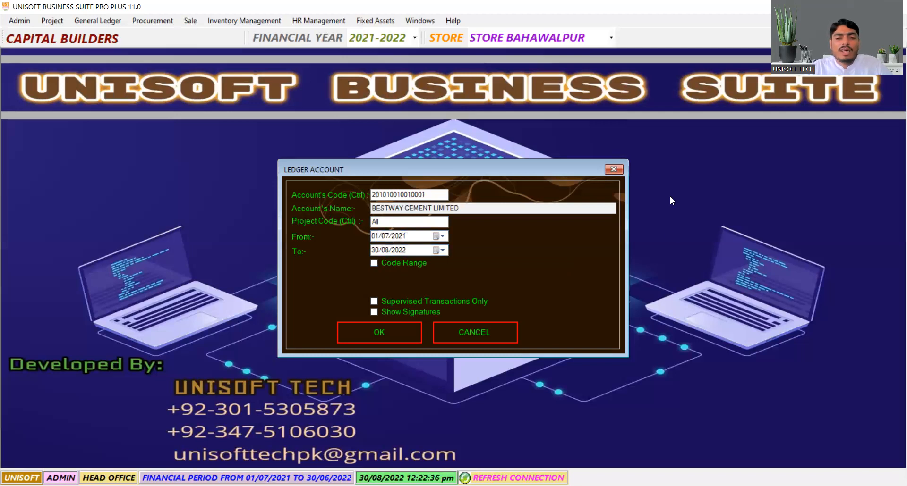
Replace the ledger's account with Material Suppliers, found by searching names for "material supplier", keeping all projects.
click(438, 197)
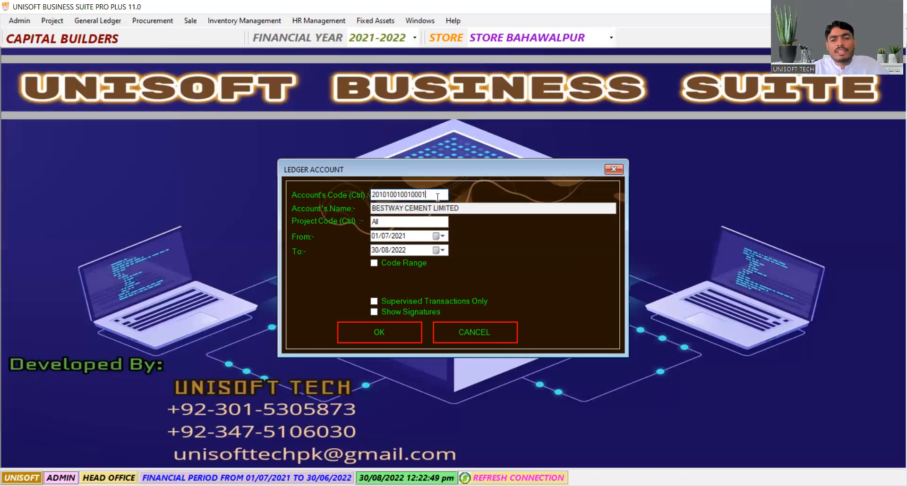
drag(437, 197, 323, 192)
text(material su)
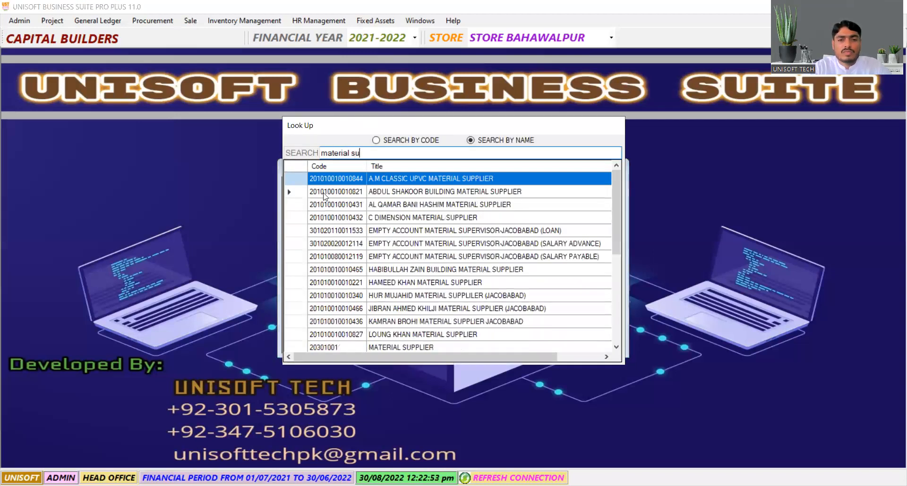
text(pplier)
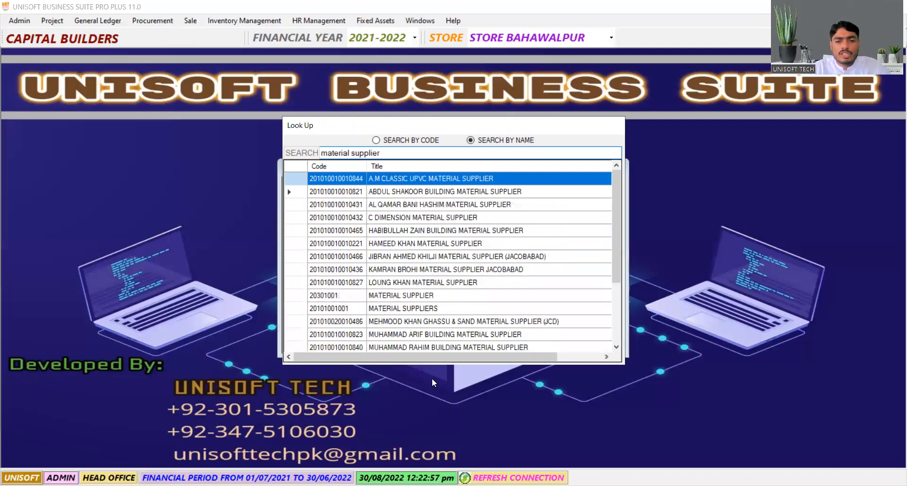
click(397, 309)
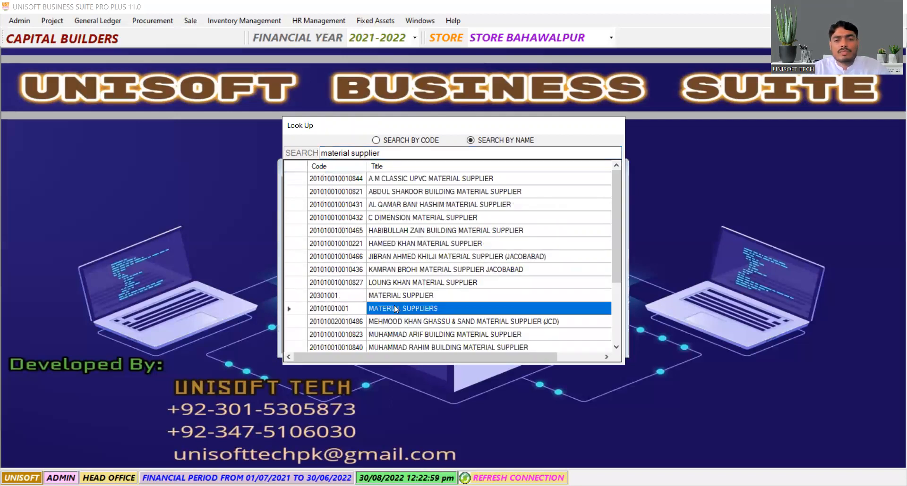
double_click(397, 309)
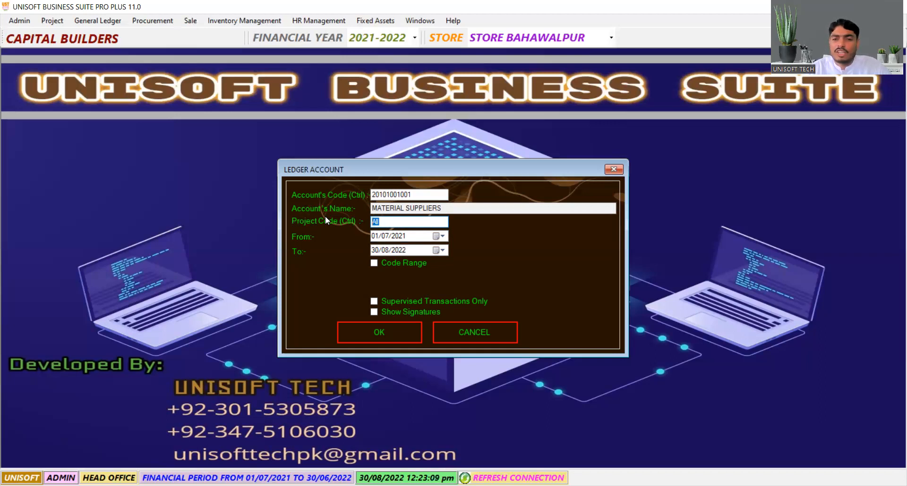
key(Tab)
key(Tab)
key(Tab)
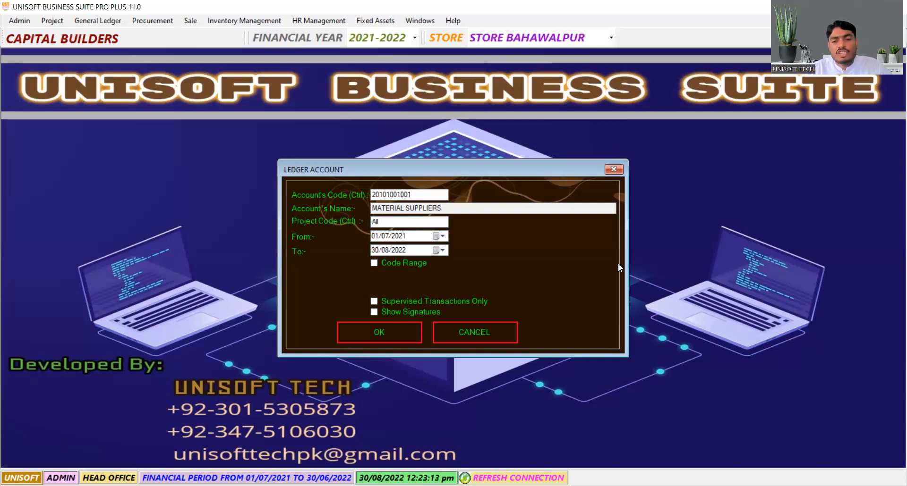
Enable Code Range for the ledger and choose Bestway Cement Limited from the code-sorted lookup as the Code From account.
click(374, 263)
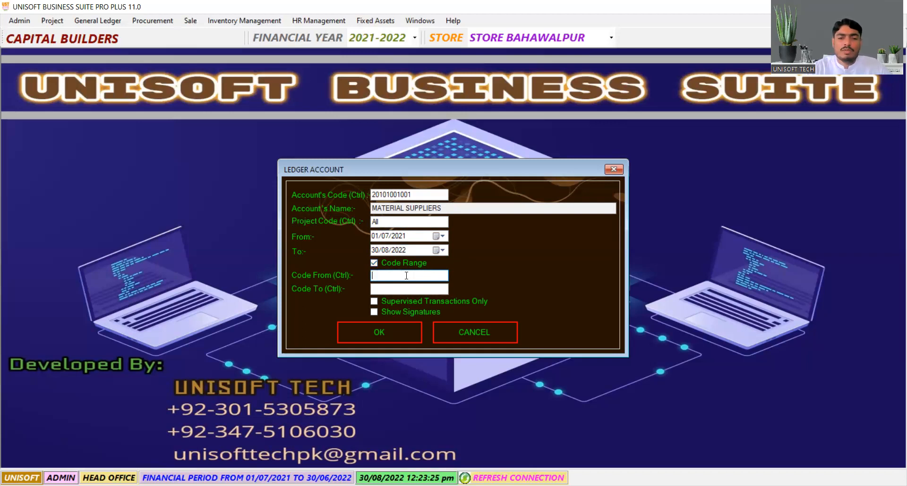
key(ctrl)
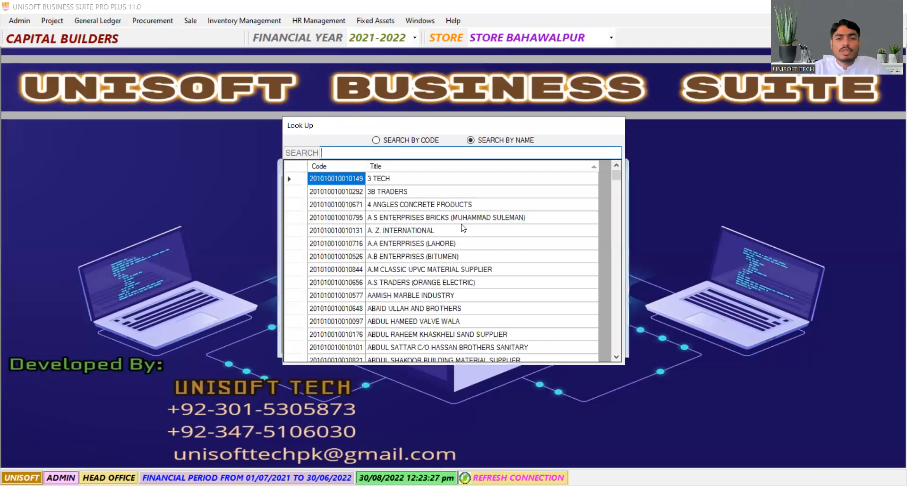
scroll(320, 235, down, 8)
scroll(320, 235, down, 15)
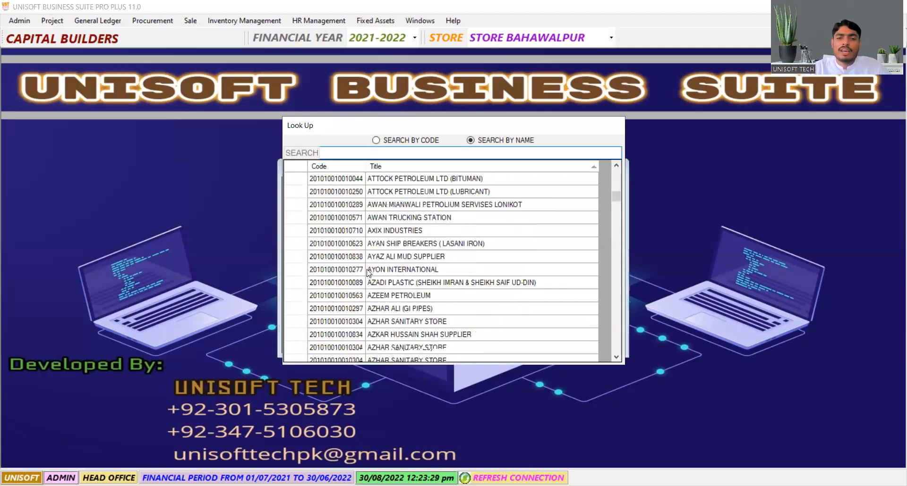
click(400, 141)
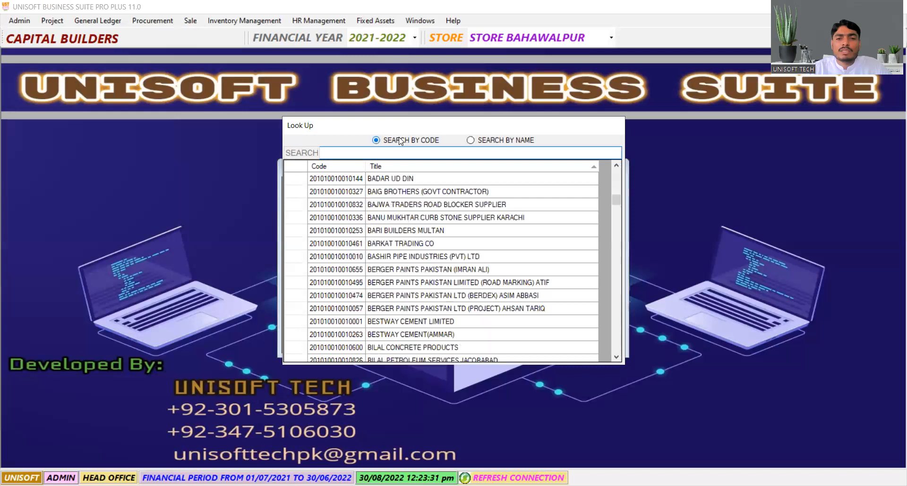
drag(614, 201, 621, 160)
click(393, 196)
click(332, 195)
click(432, 197)
scroll(399, 240, down, 9)
drag(618, 184, 611, 354)
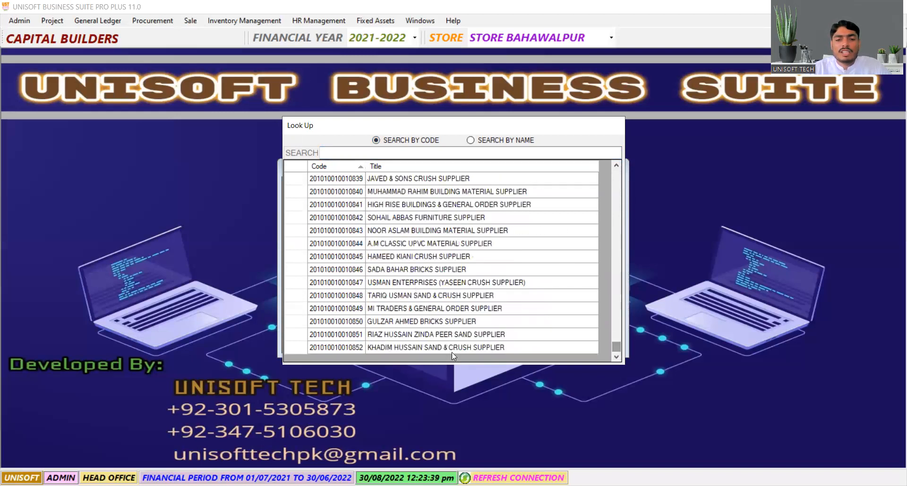
click(410, 347)
drag(615, 346, 607, 160)
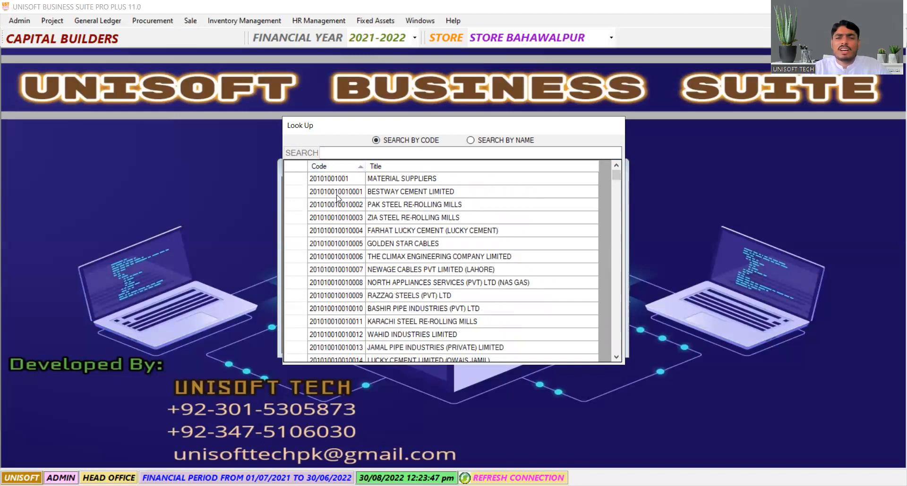
click(398, 194)
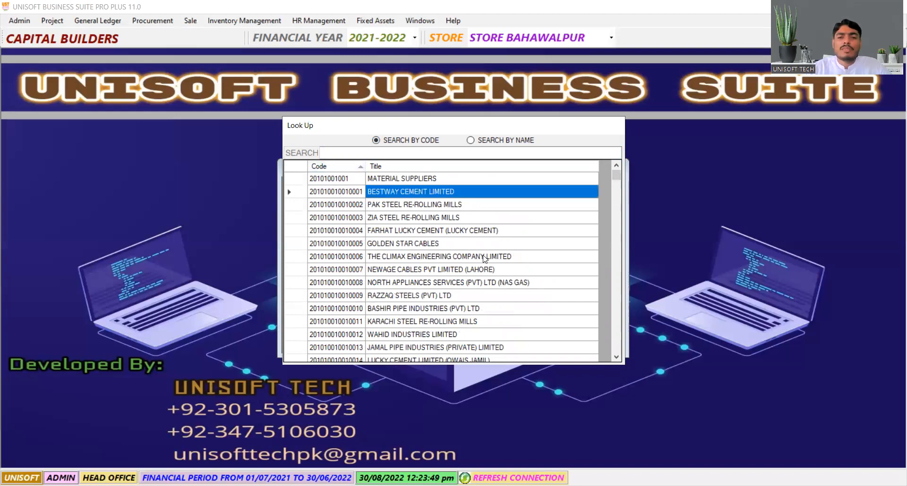
key(Return)
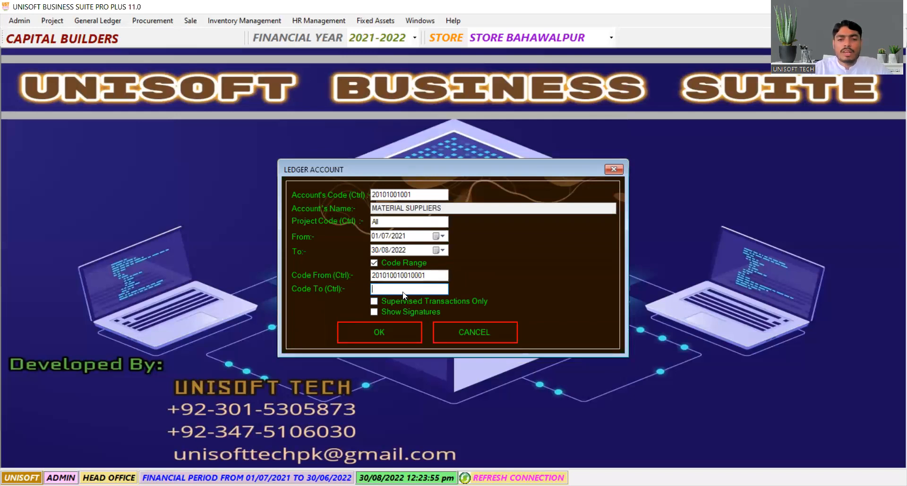
Choose Bashir Pipe Industries as the Code To account, include unsupervised transactions, and run the Material Suppliers ledger report.
key(ctrl)
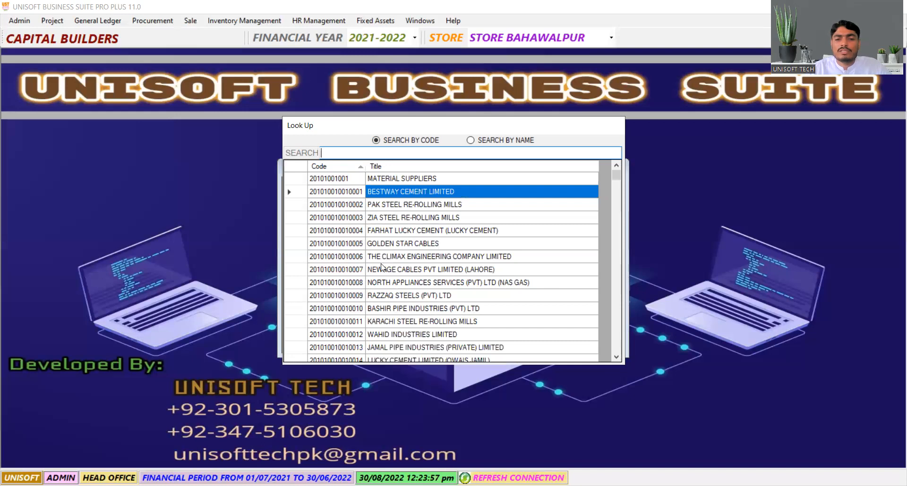
click(385, 308)
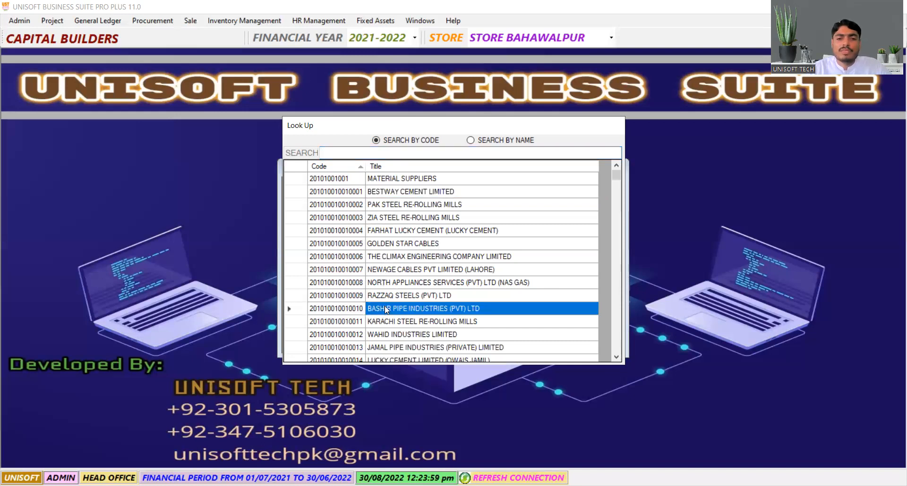
double_click(385, 307)
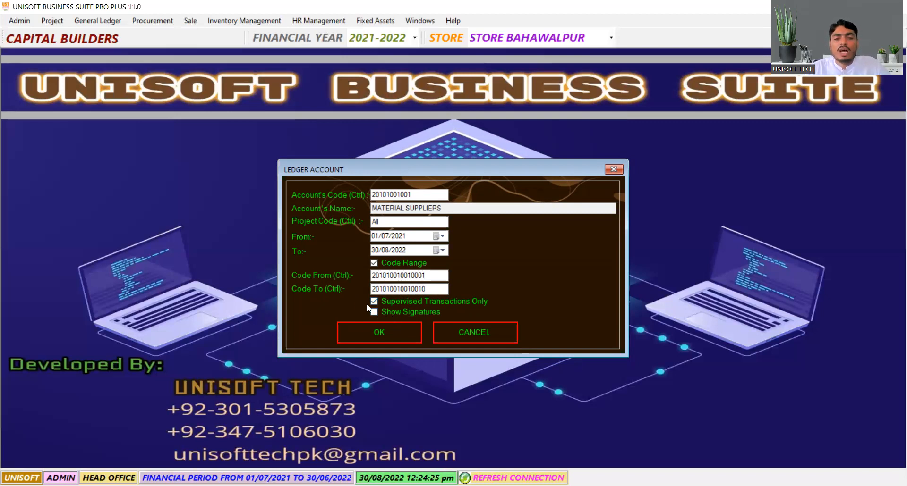
click(373, 301)
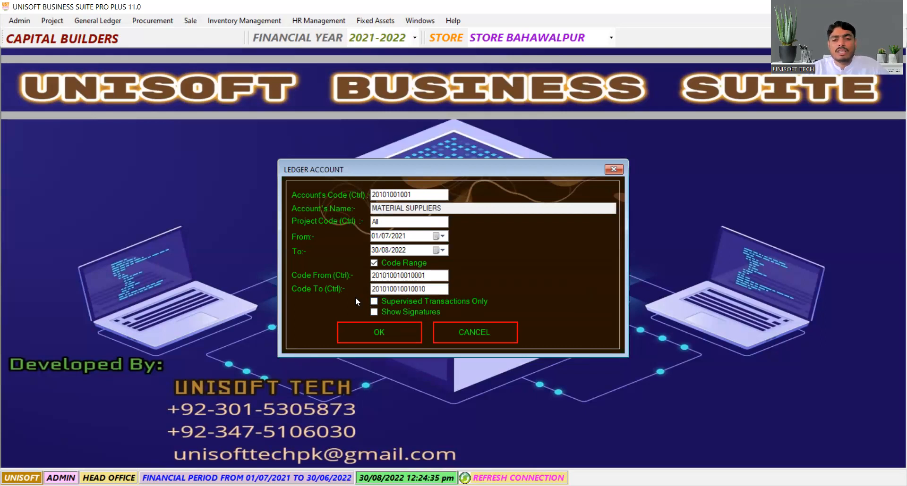
click(375, 335)
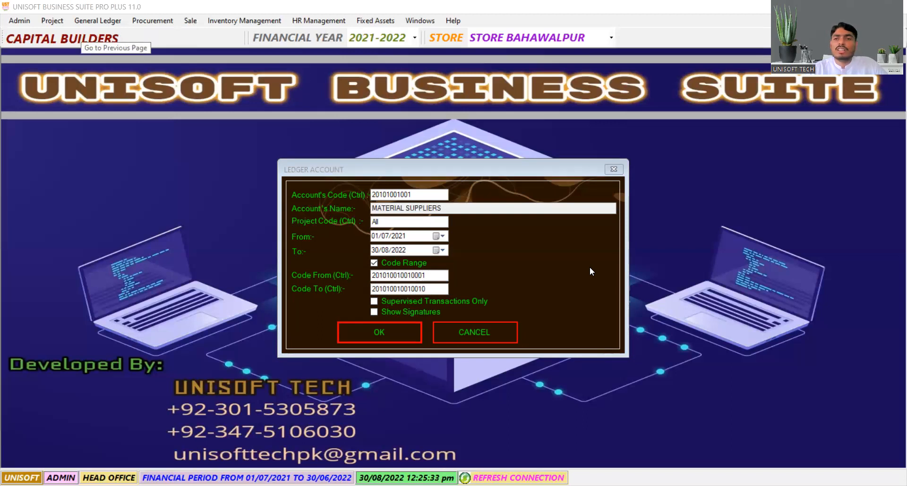
click(416, 258)
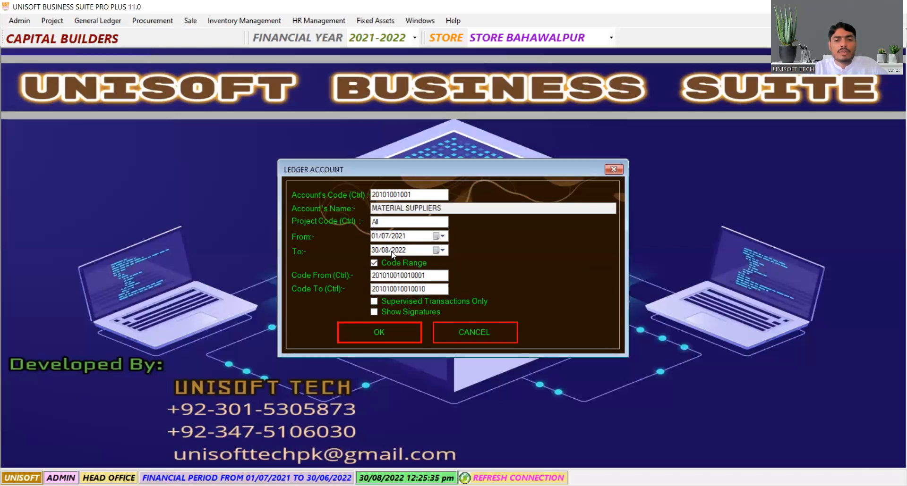
Disable Code Range, choose Bestway Cement Limited by searching names for "best", and run its ledger before closing the Ledger Account dialog.
click(374, 263)
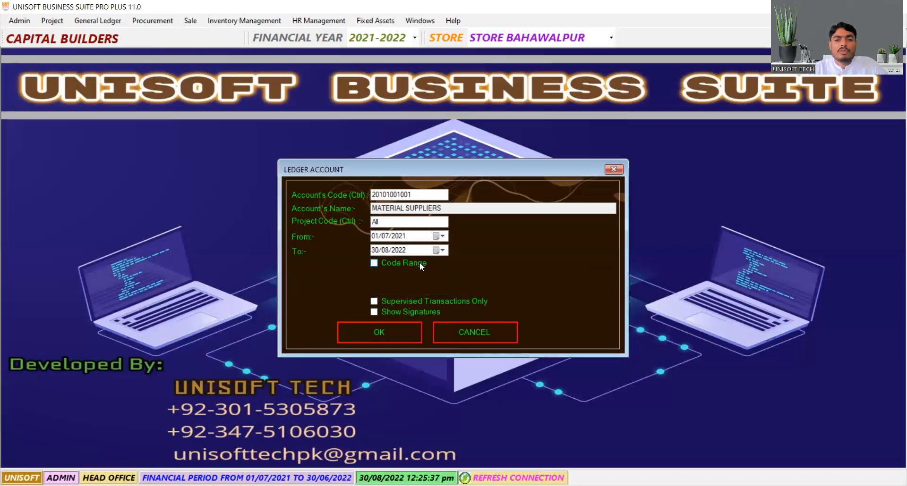
drag(419, 192, 325, 191)
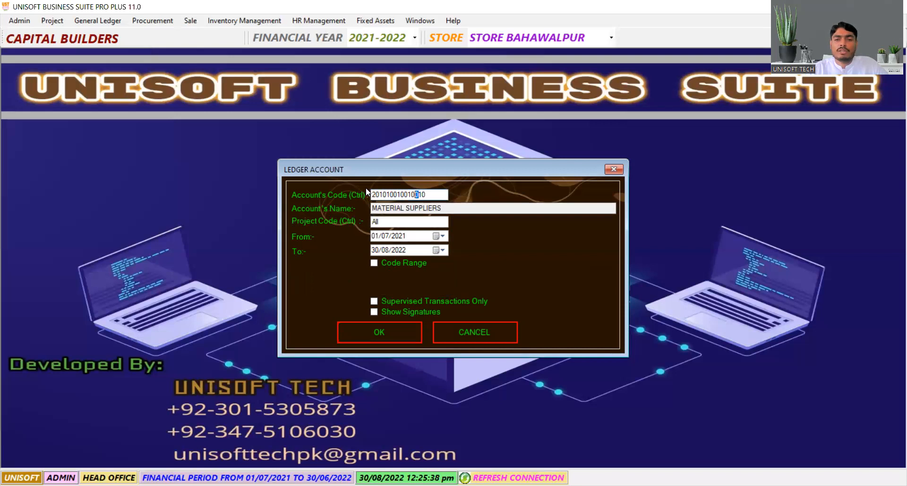
drag(430, 194, 299, 195)
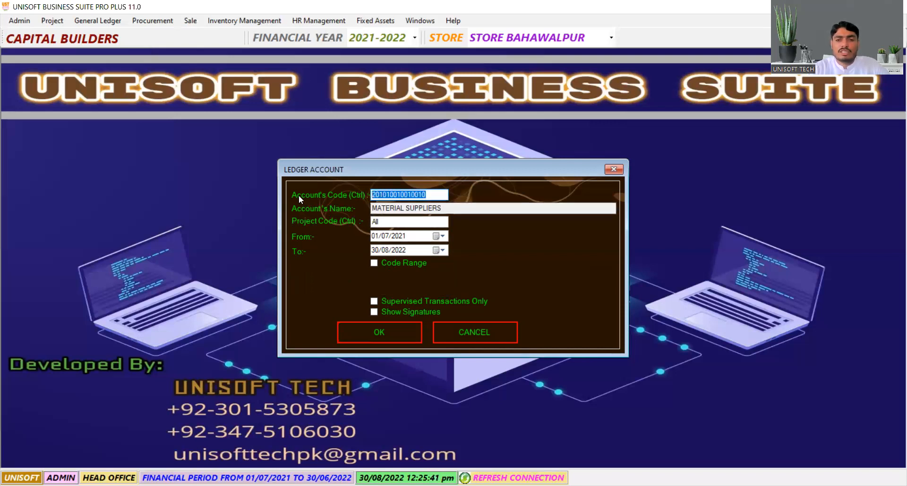
key(ctrl)
text(best)
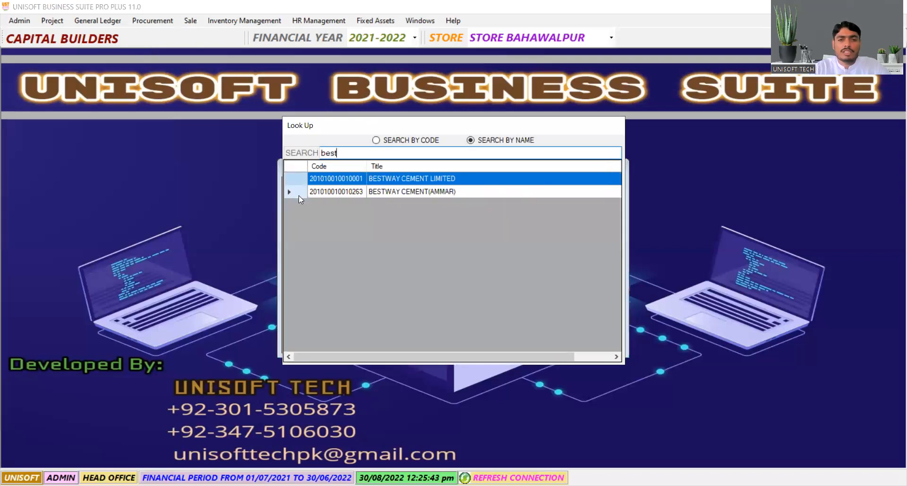
key(Return)
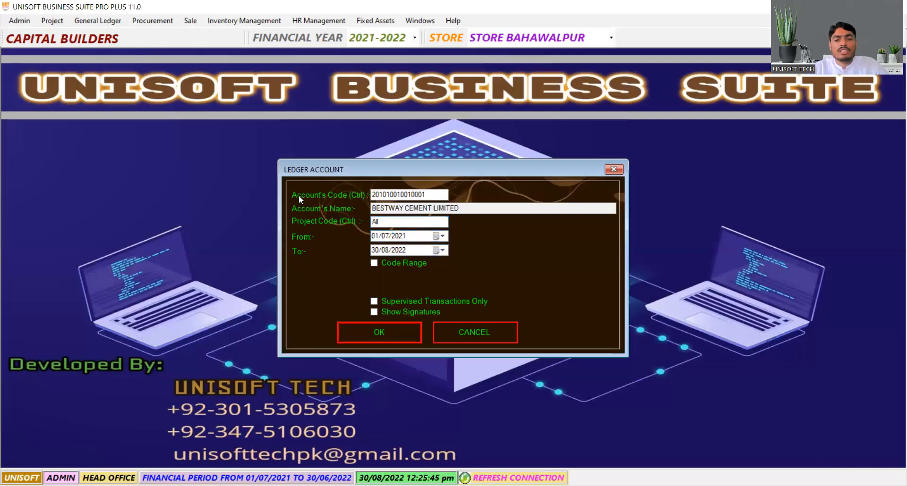
click(394, 338)
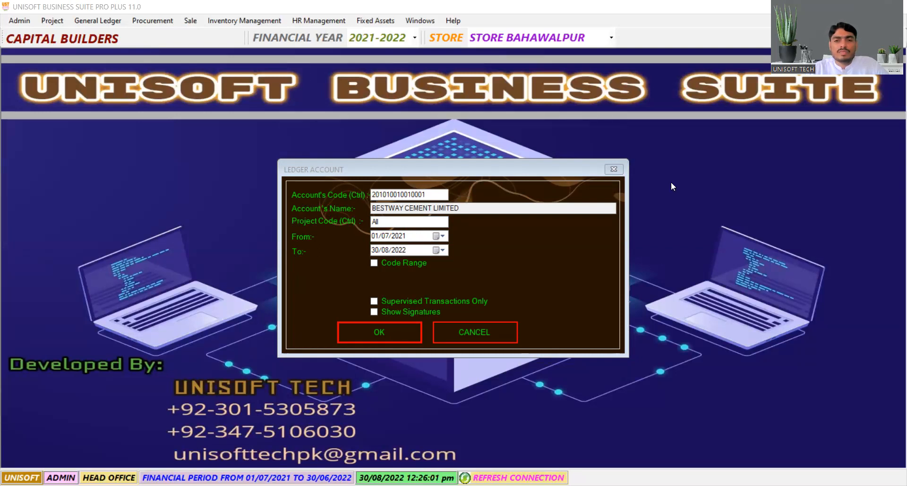
click(614, 169)
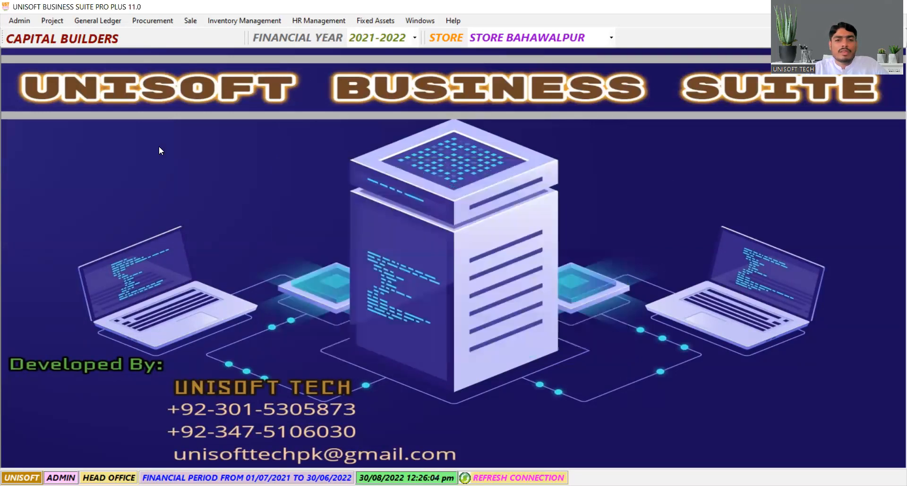
Open the Trial Balance accounts report and turn off Supervised Transactions Only, keeping the dates and MAIN level.
click(111, 21)
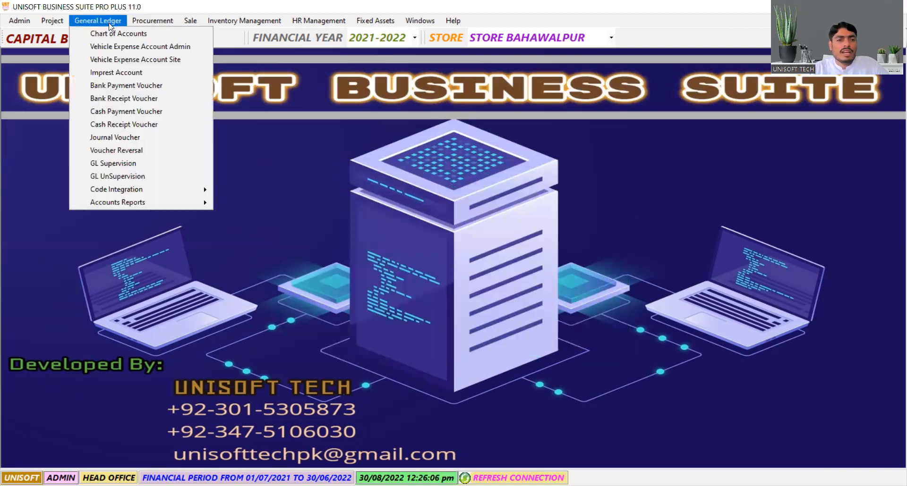
click(140, 202)
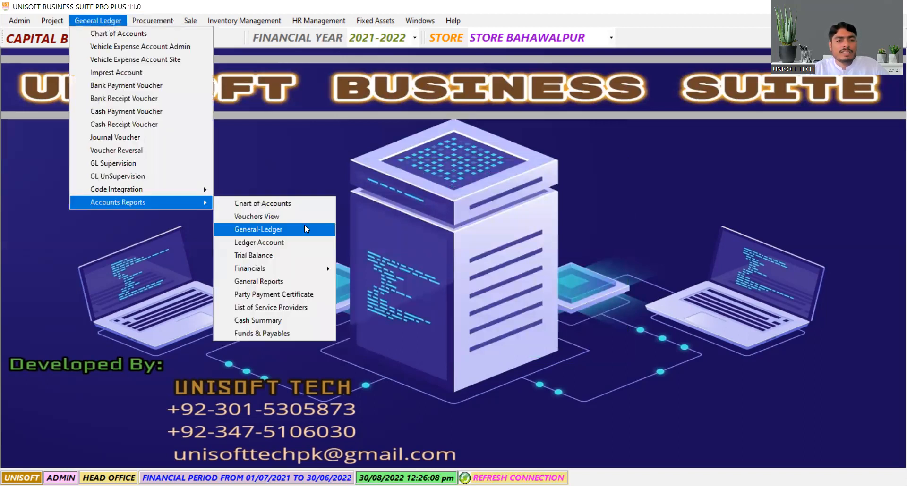
click(298, 258)
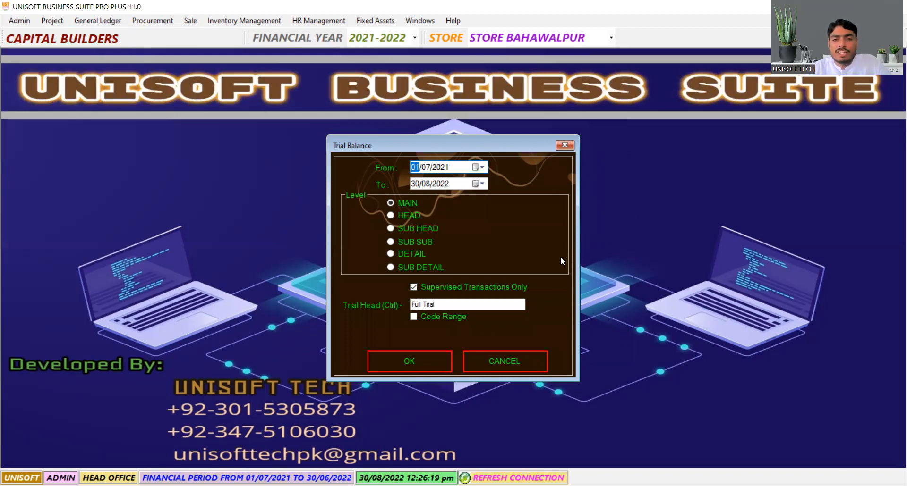
key(Tab)
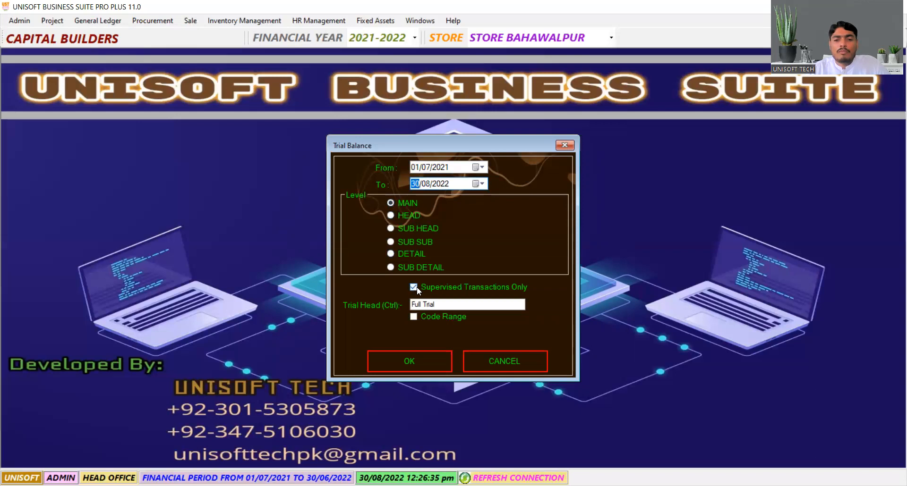
click(440, 305)
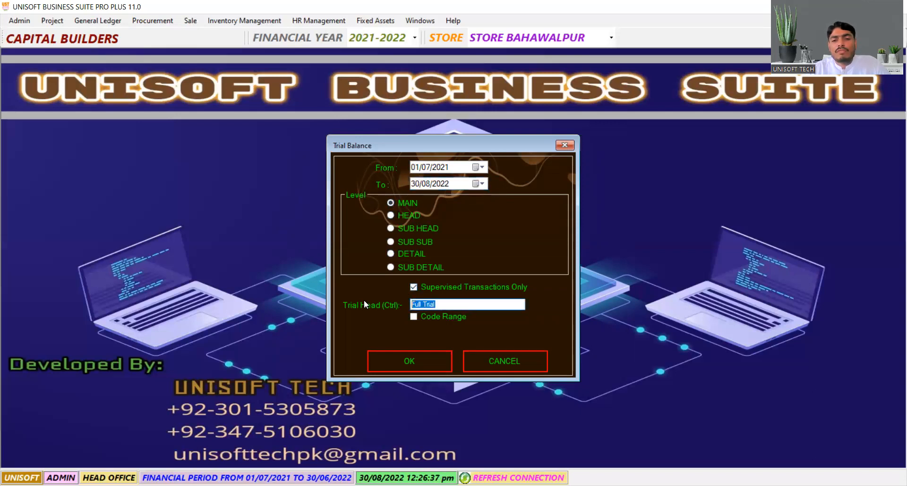
click(415, 288)
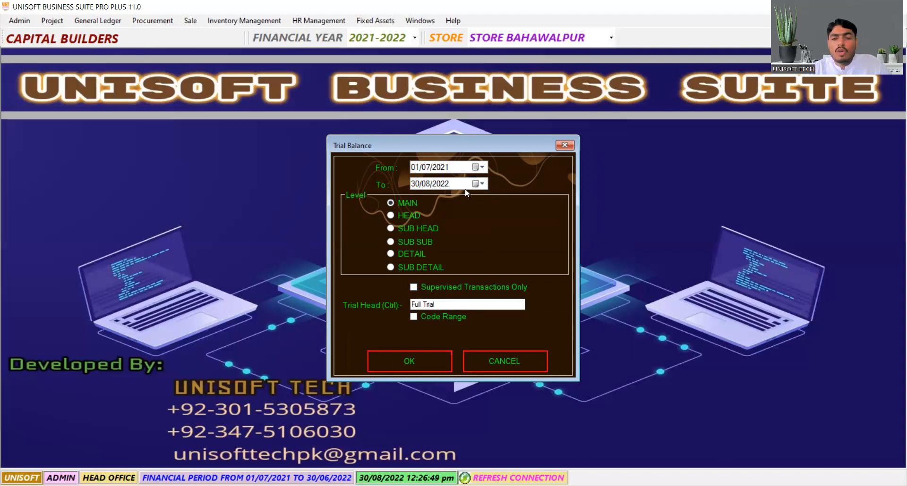
Look up the main account heads and set the Trial Head to Expenses, code 5.
click(457, 305)
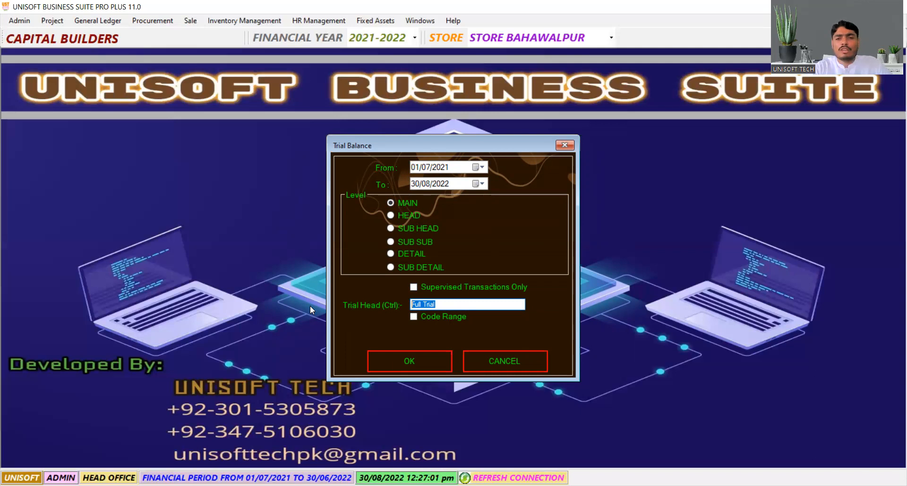
key(ctrl)
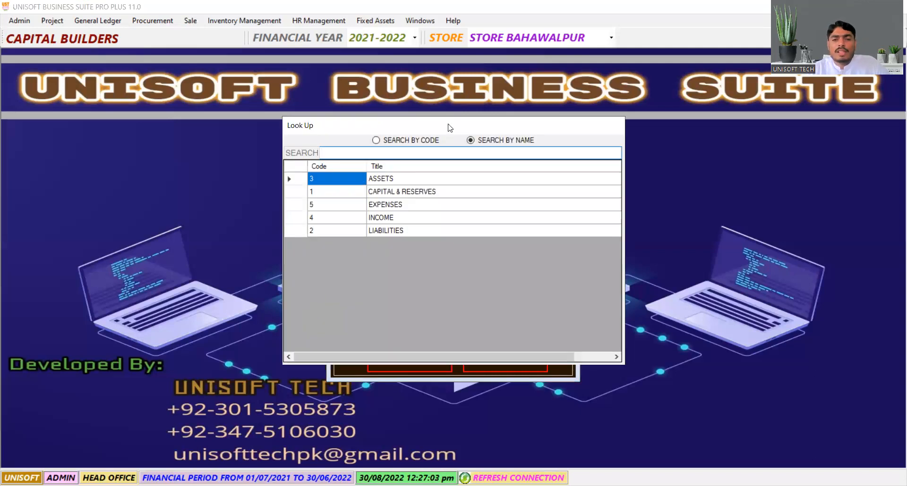
drag(450, 128, 639, 179)
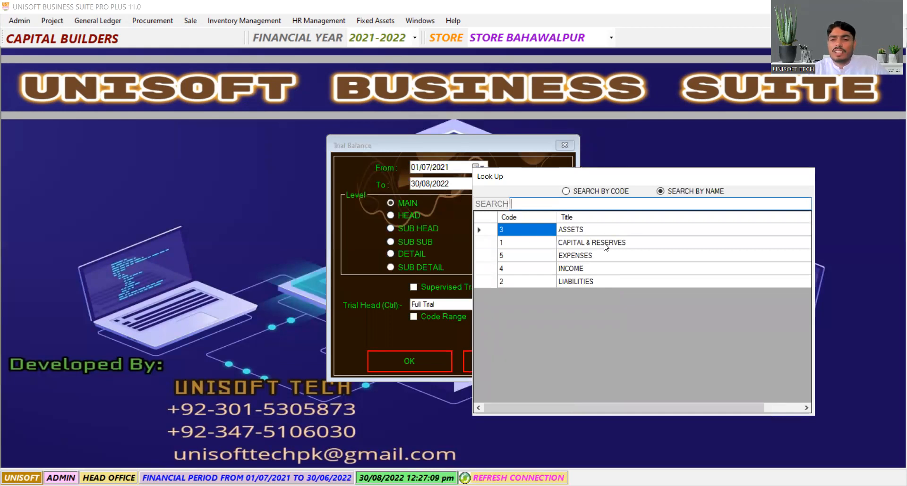
click(586, 258)
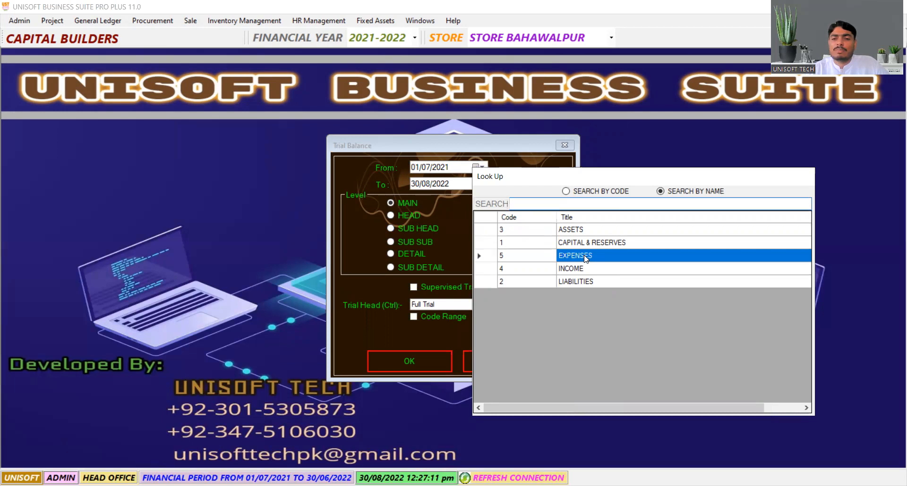
double_click(585, 256)
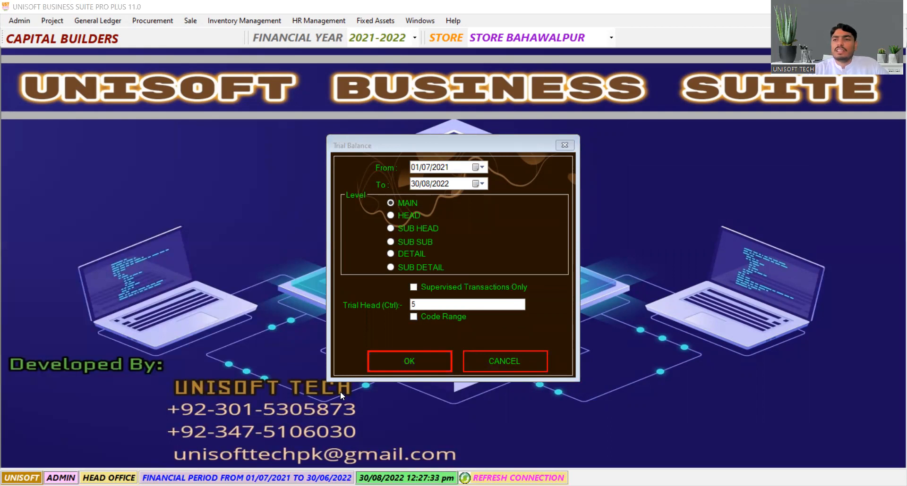
Set the Trial Head back to Full Trial and run the trial balance at the MAIN level.
click(507, 240)
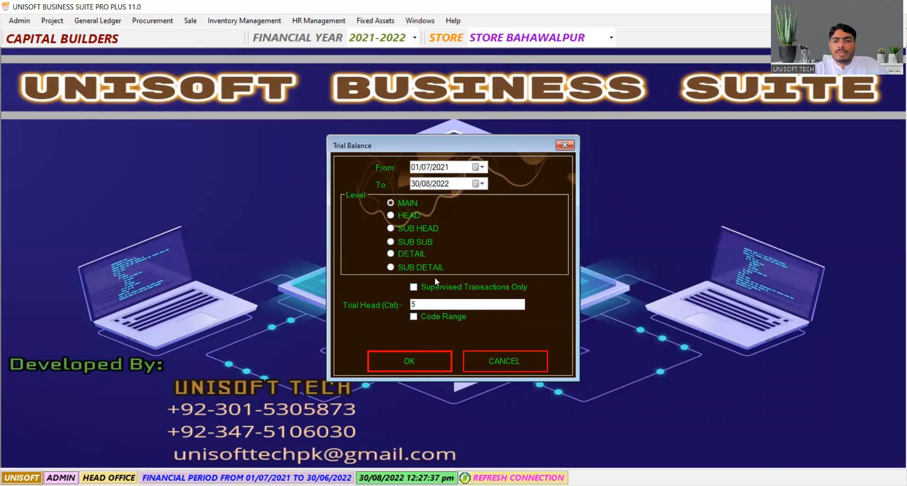
click(428, 304)
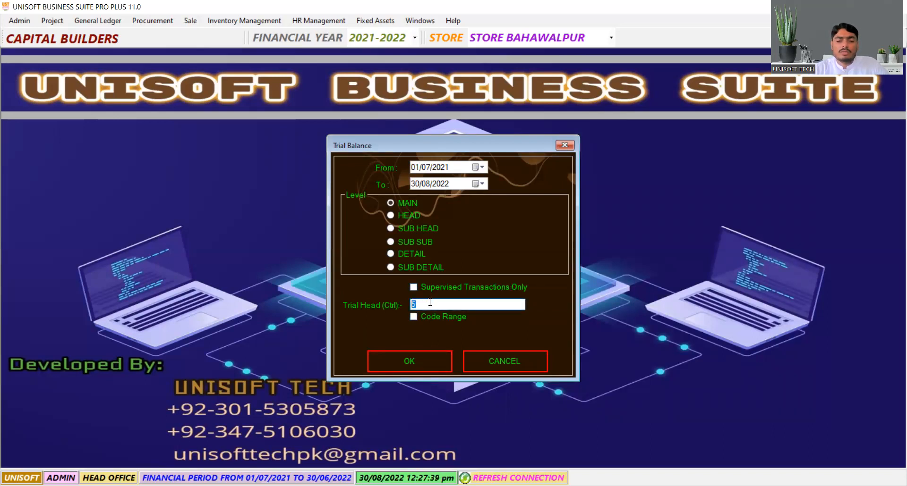
text(Full T)
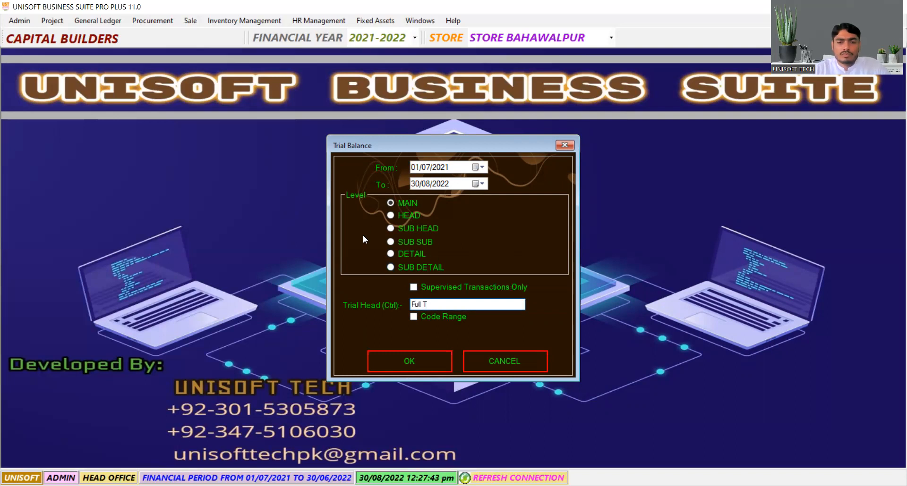
click(395, 215)
click(399, 204)
click(415, 362)
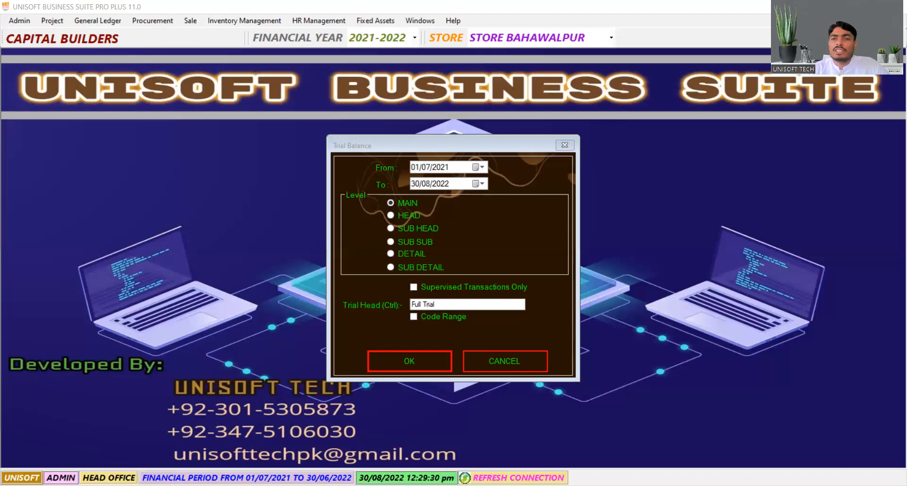
Run the full trial balance at the HEAD level and again at the SUB DETAIL level.
click(404, 215)
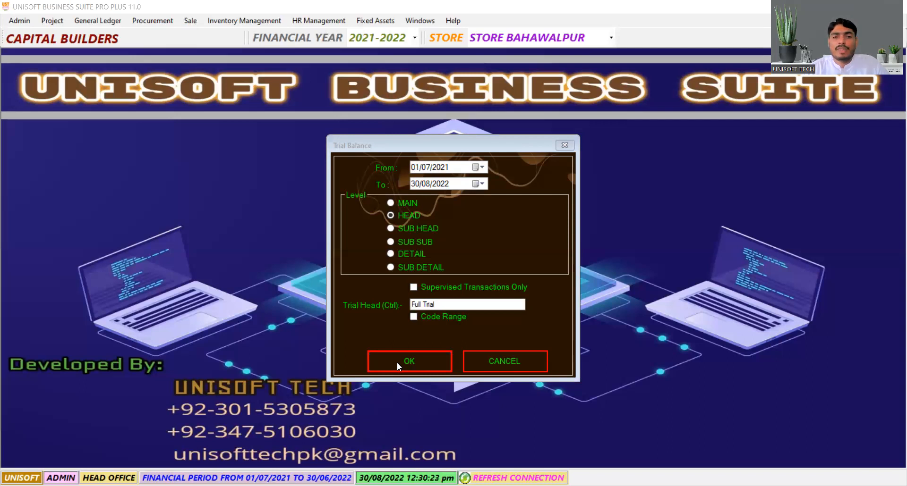
click(510, 186)
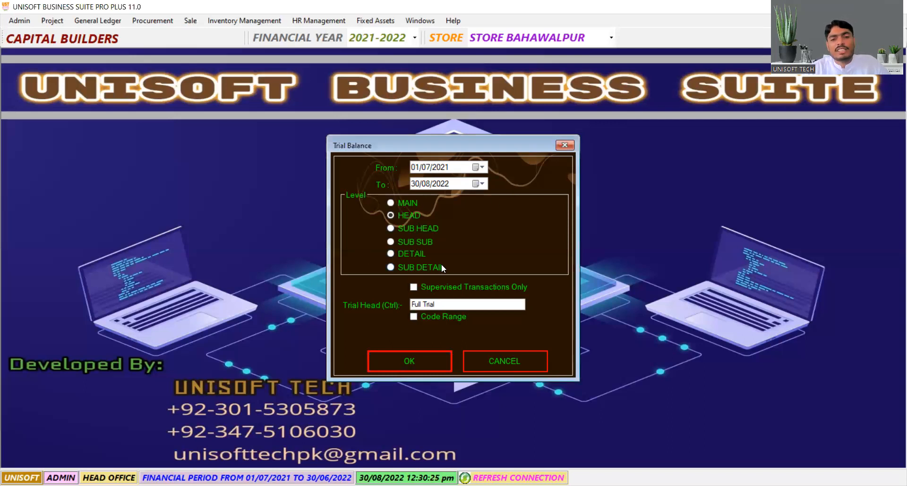
click(391, 267)
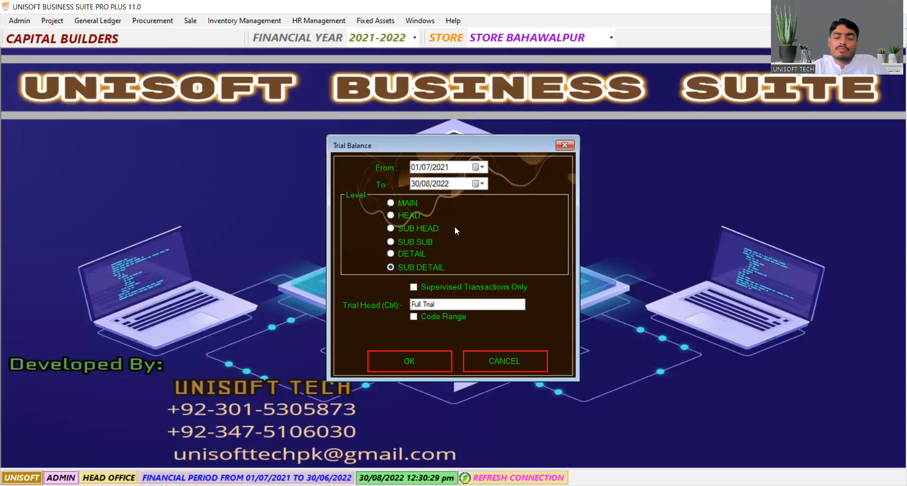
click(405, 358)
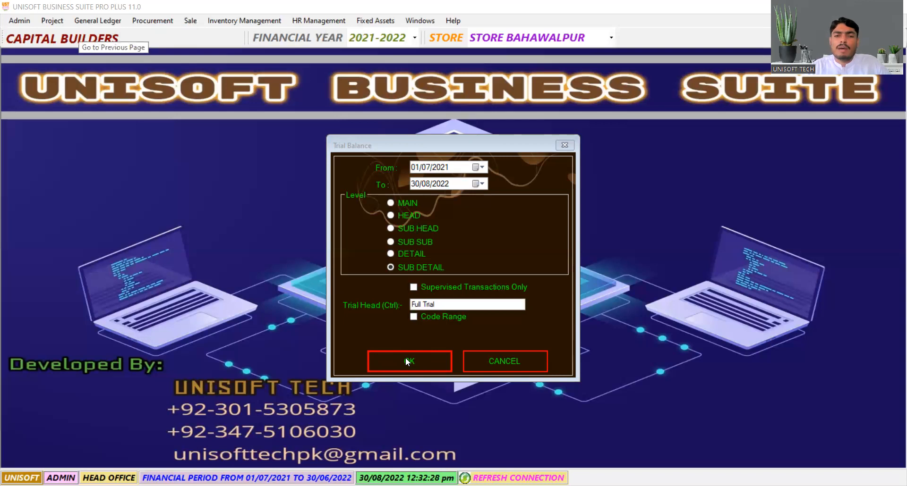
click(341, 297)
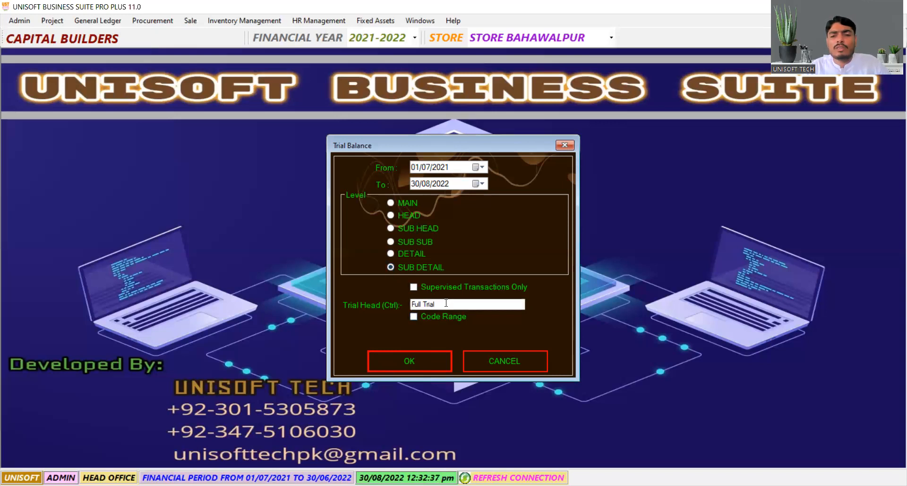
drag(443, 304, 397, 303)
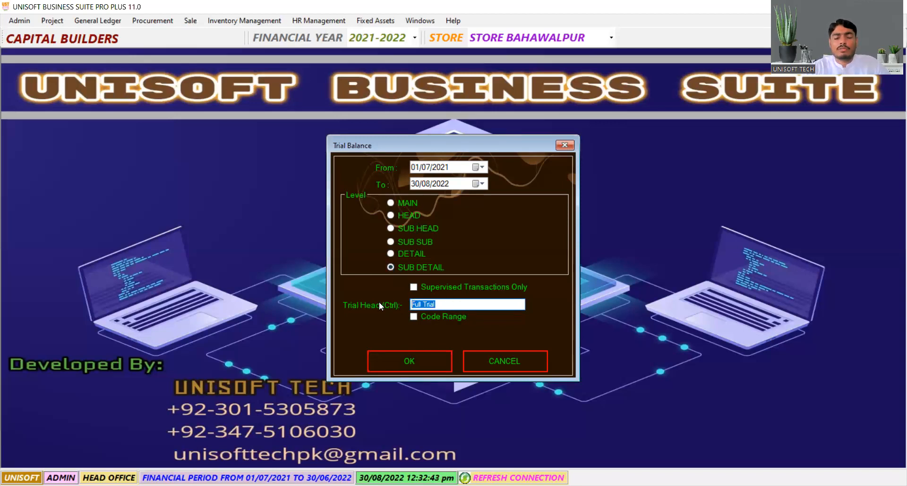
key(ctrl)
text(material su)
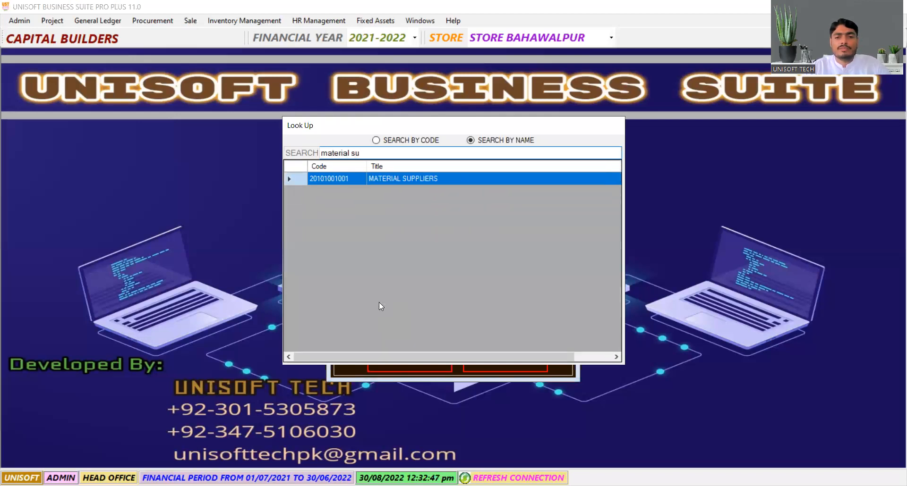
key(Return)
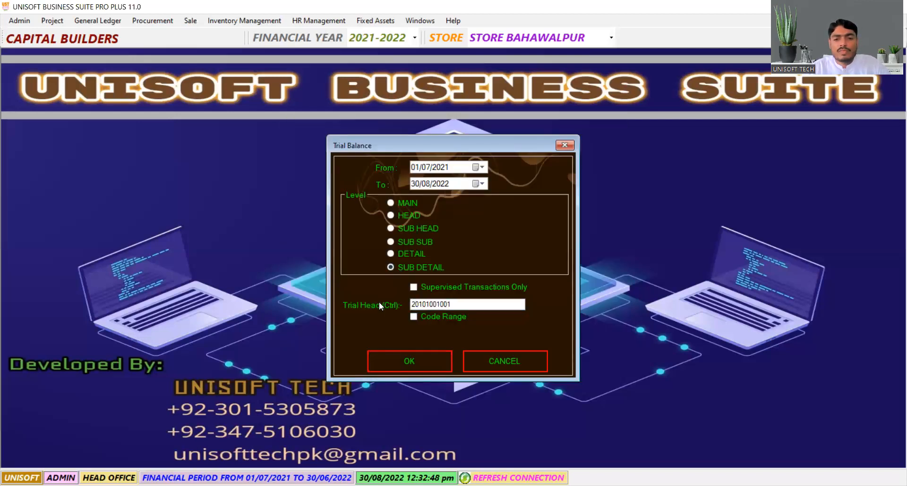
click(418, 365)
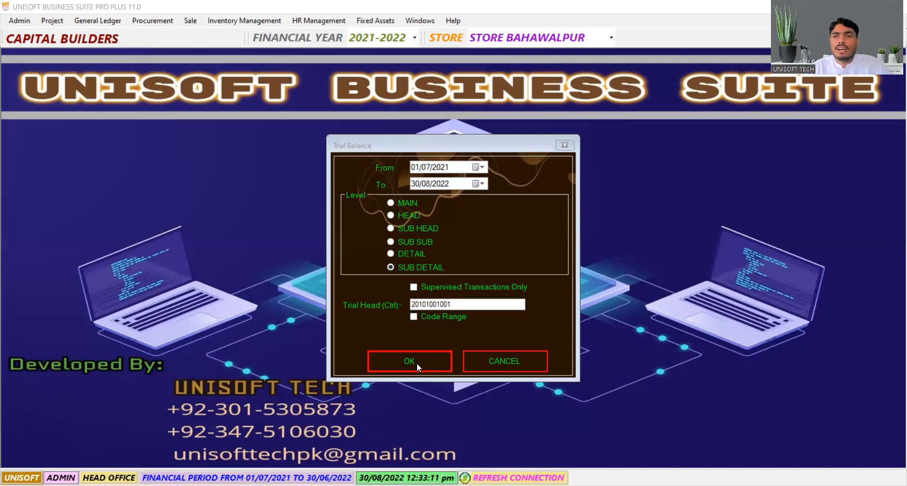
click(406, 288)
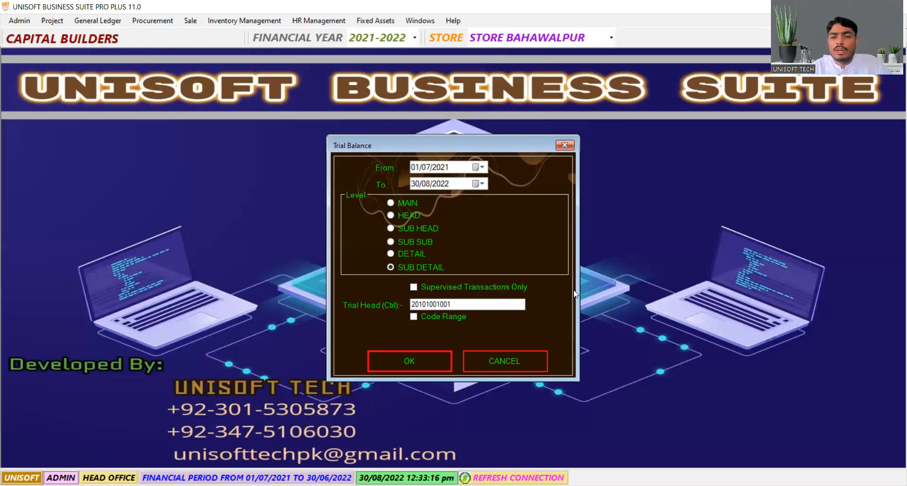
click(444, 317)
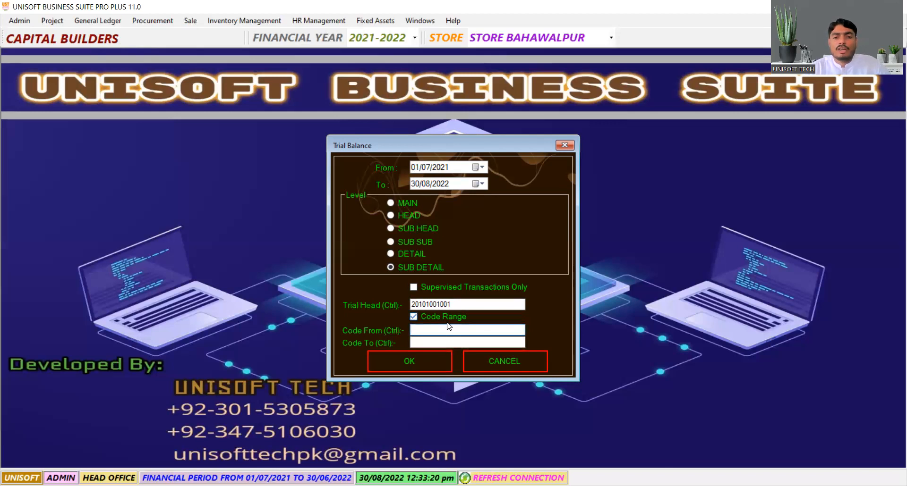
key(ctrl)
click(399, 140)
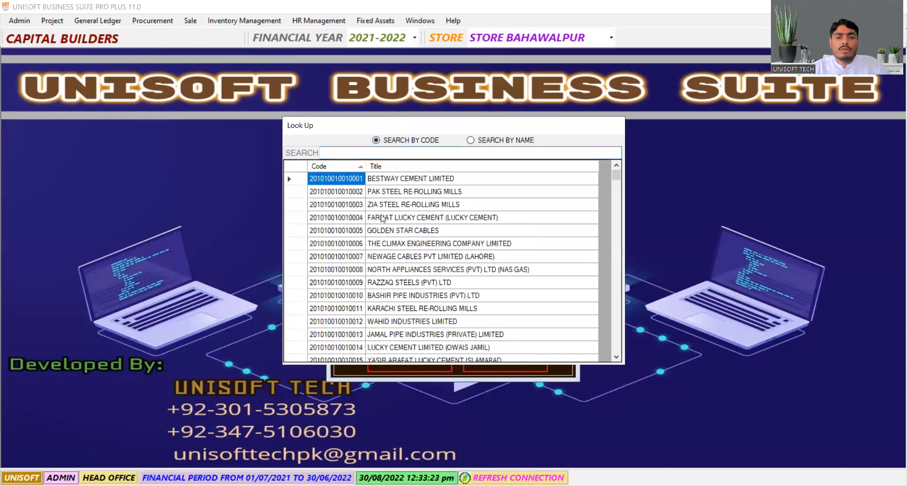
click(404, 218)
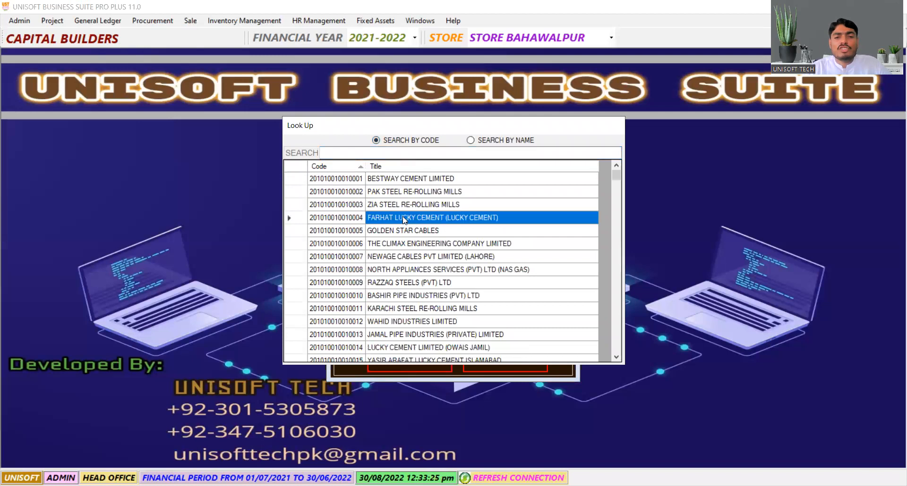
double_click(403, 216)
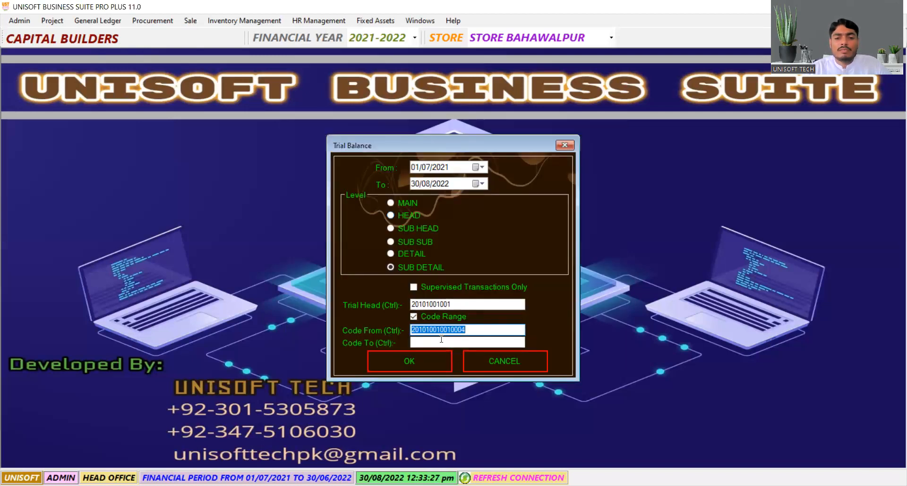
click(440, 341)
key(ctrl)
scroll(443, 316, down, 4)
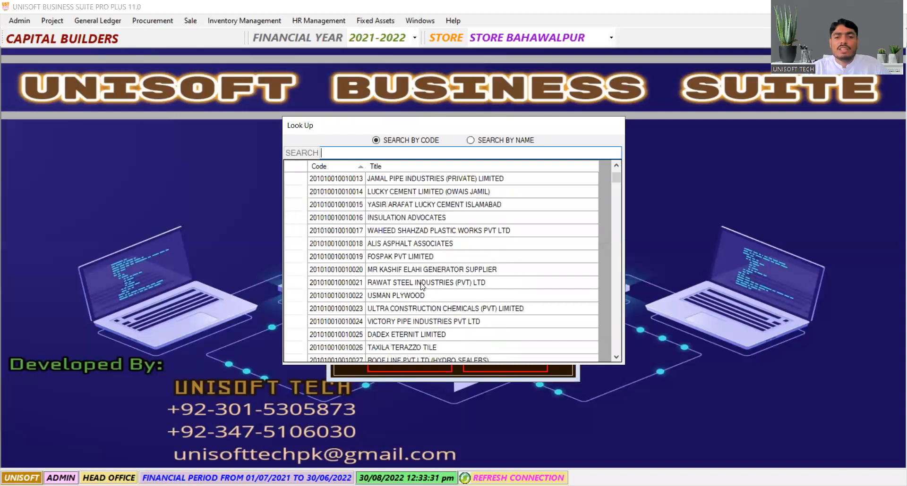
click(351, 206)
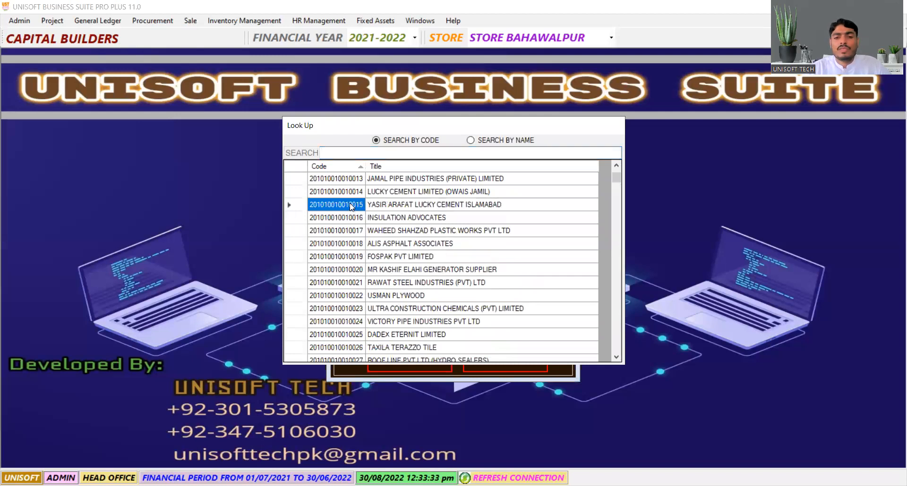
double_click(350, 205)
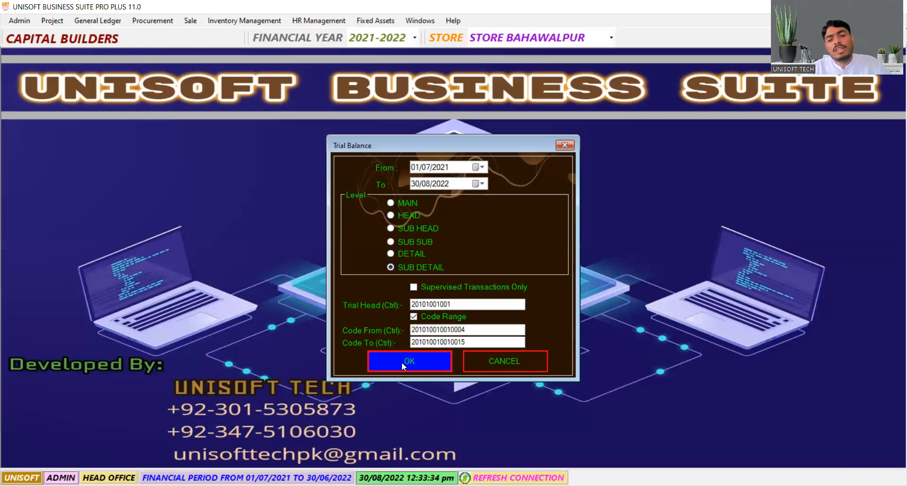
click(402, 364)
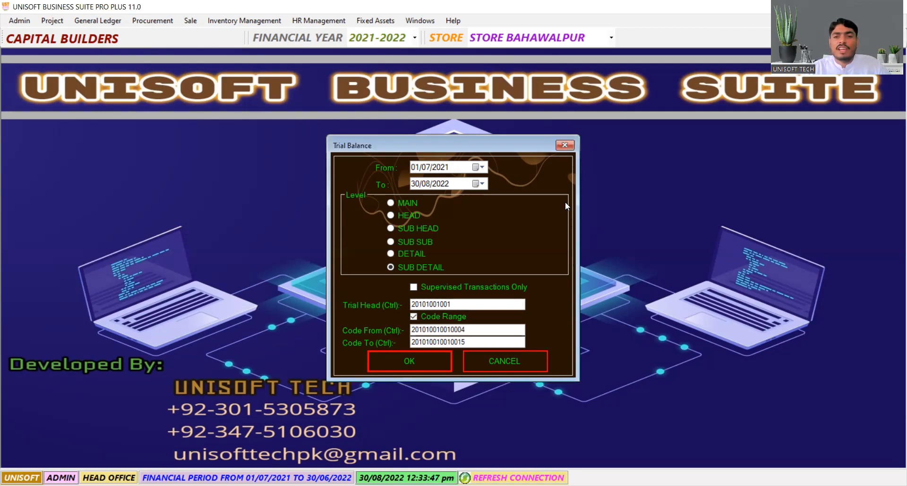
click(565, 146)
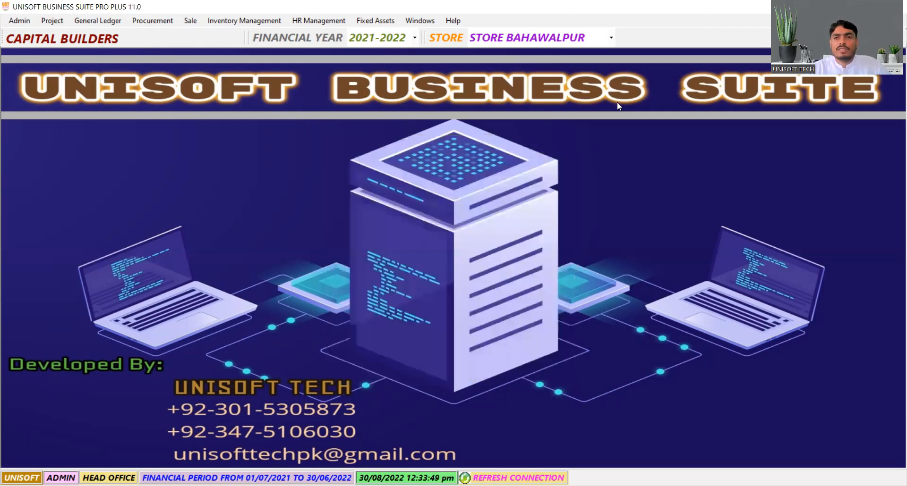